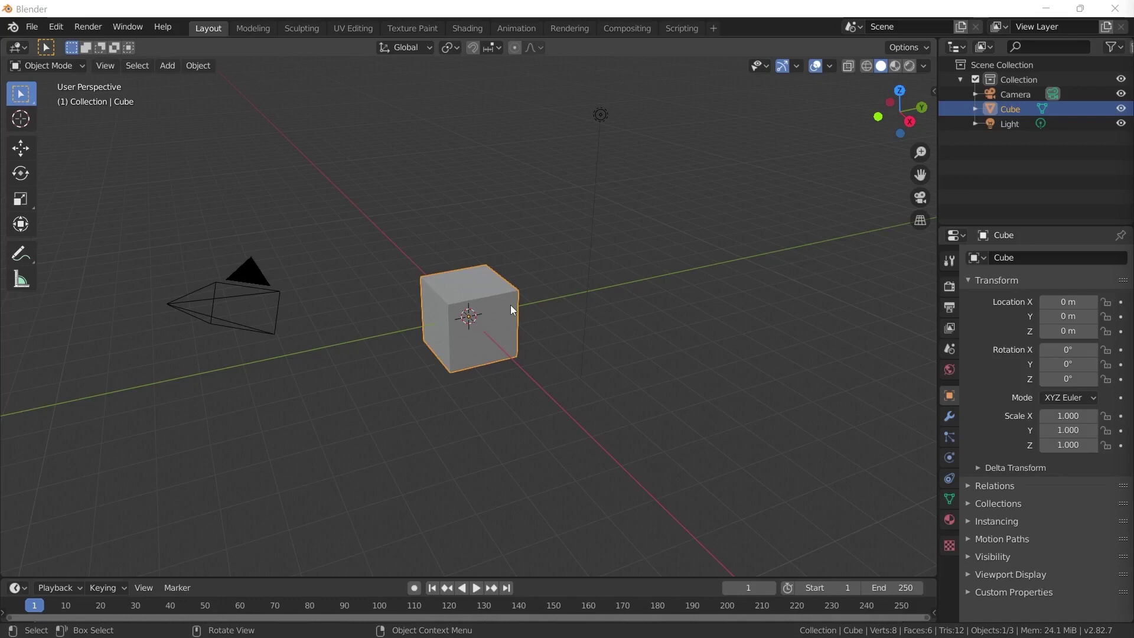
Clear the selection so the default cube is no longer selected
click(160, 394)
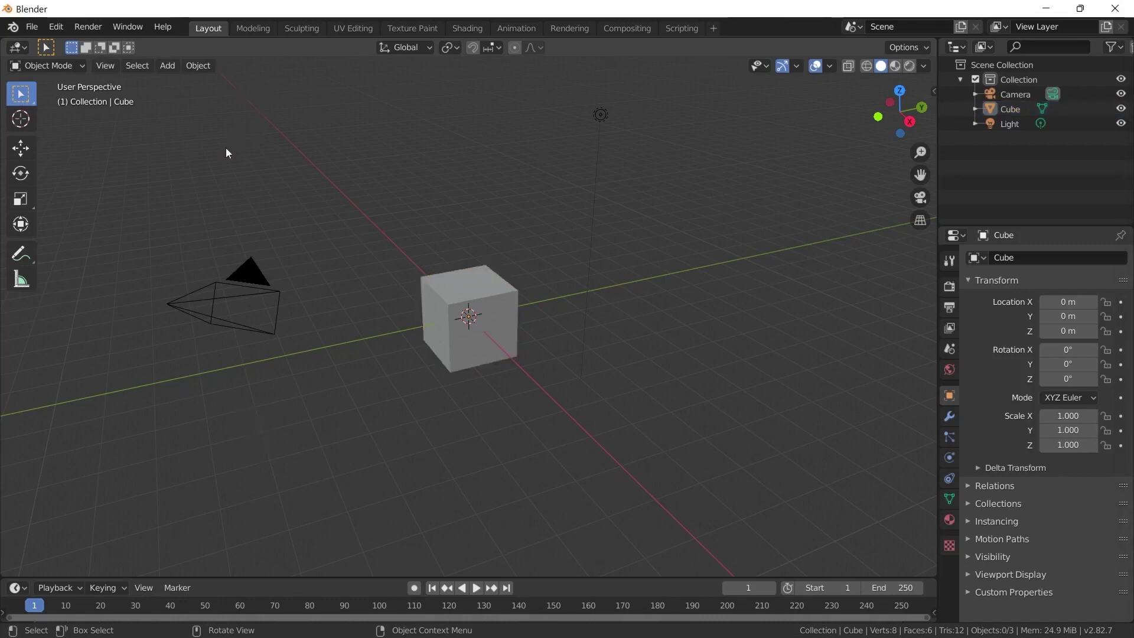
Find 'archimesh' in Preferences Add-ons, enable Add Mesh: Archimesh, and close Preferences
click(56, 27)
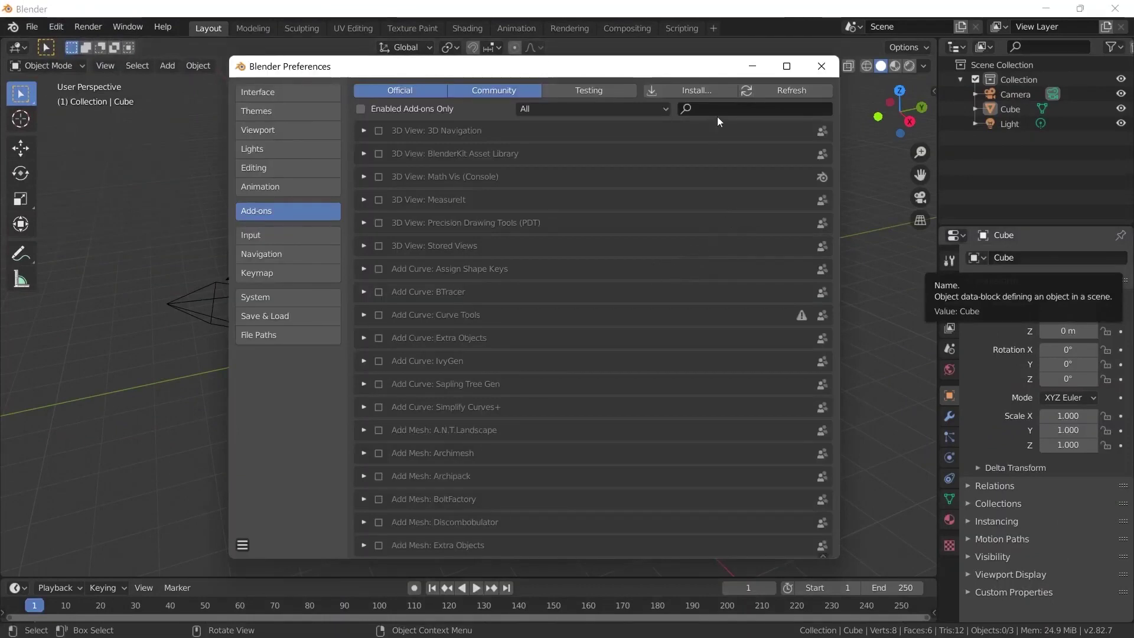
click(731, 109)
text(archimesh)
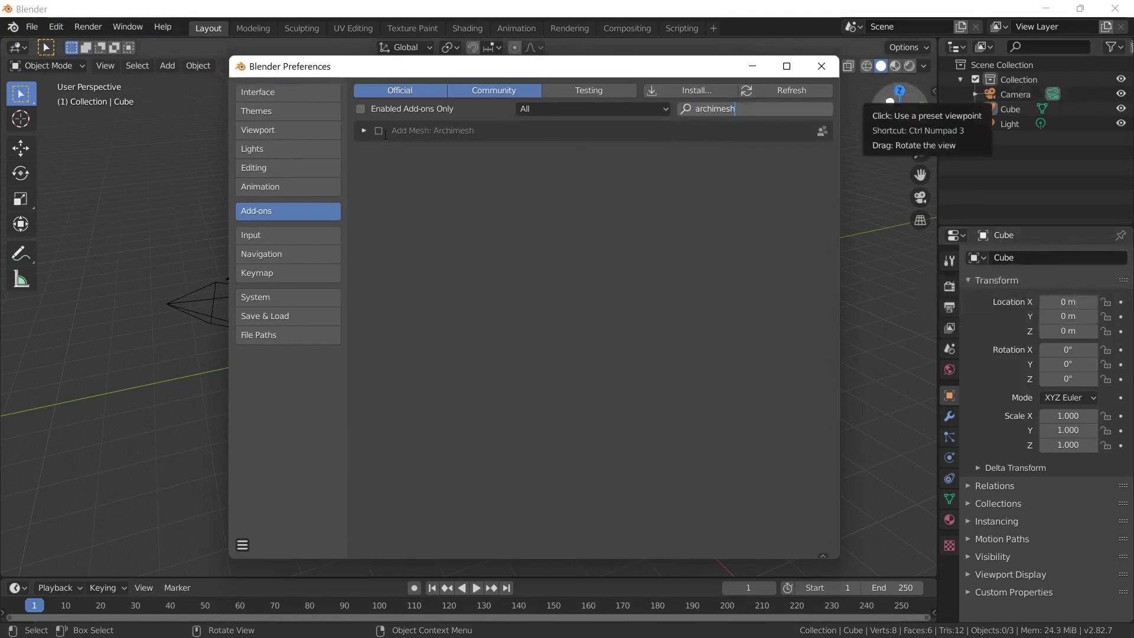
click(382, 135)
click(380, 132)
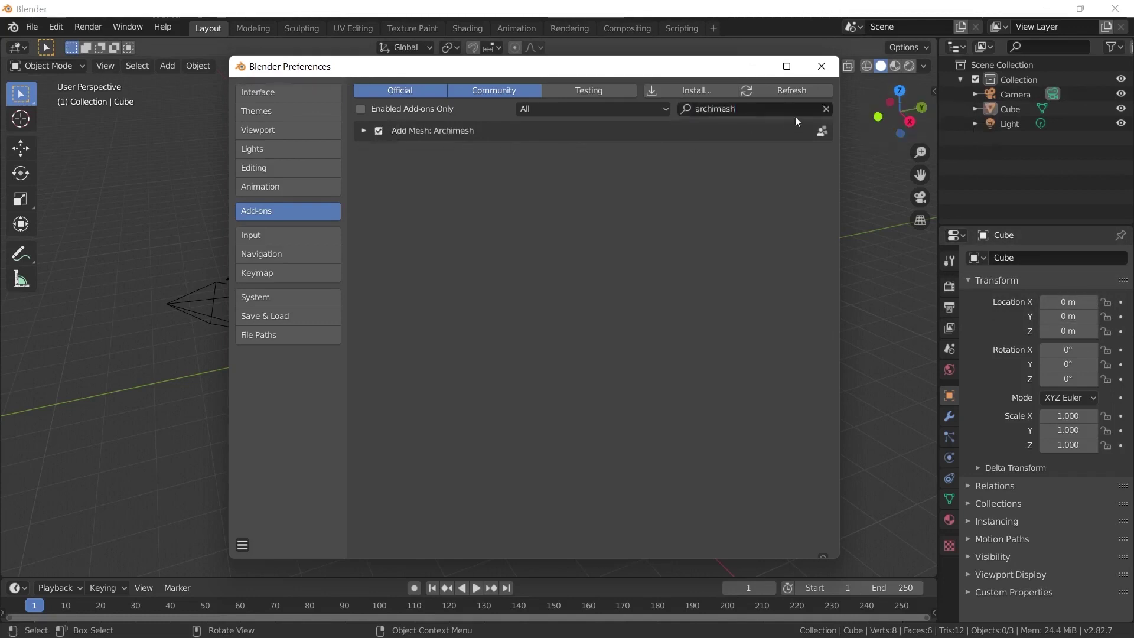
click(820, 66)
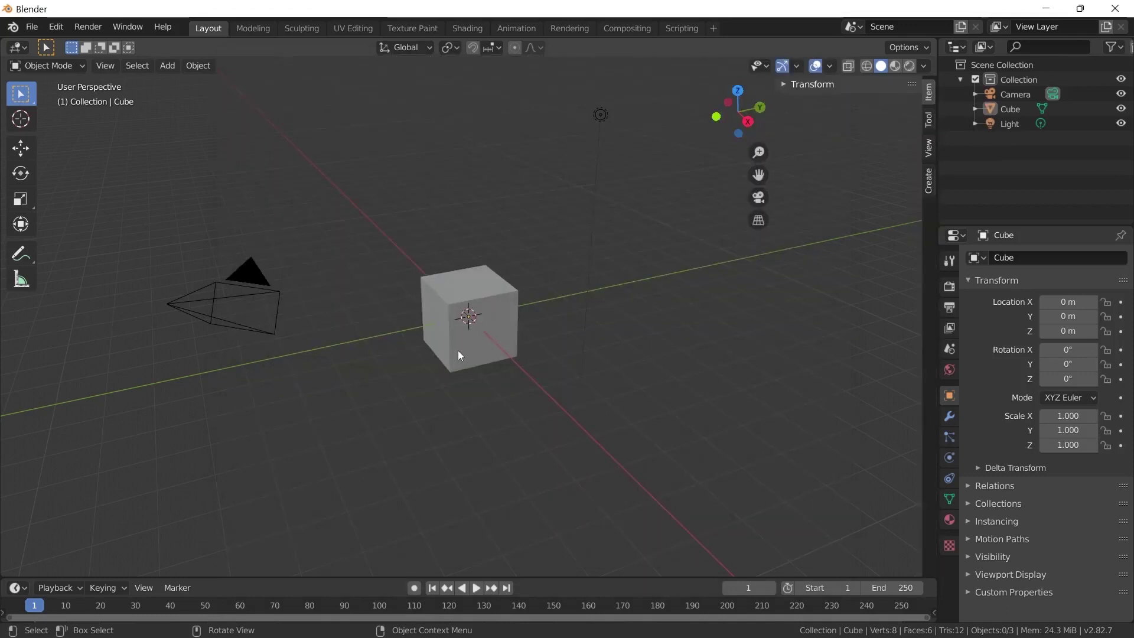
Select the default cube and delete it, leaving only the camera and light
click(458, 355)
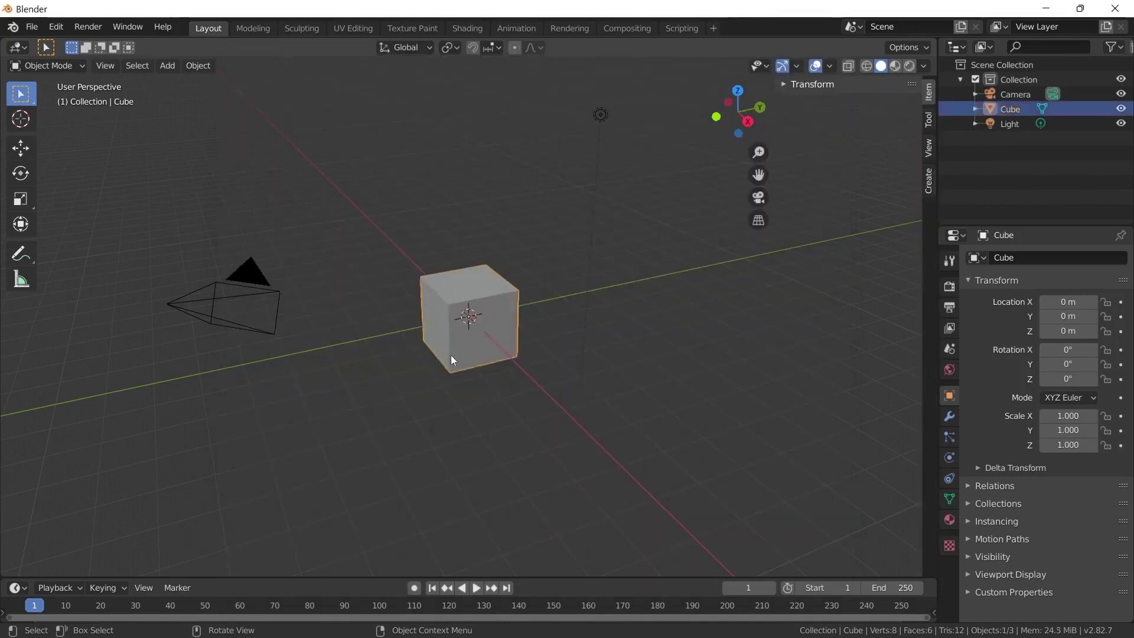
key(x)
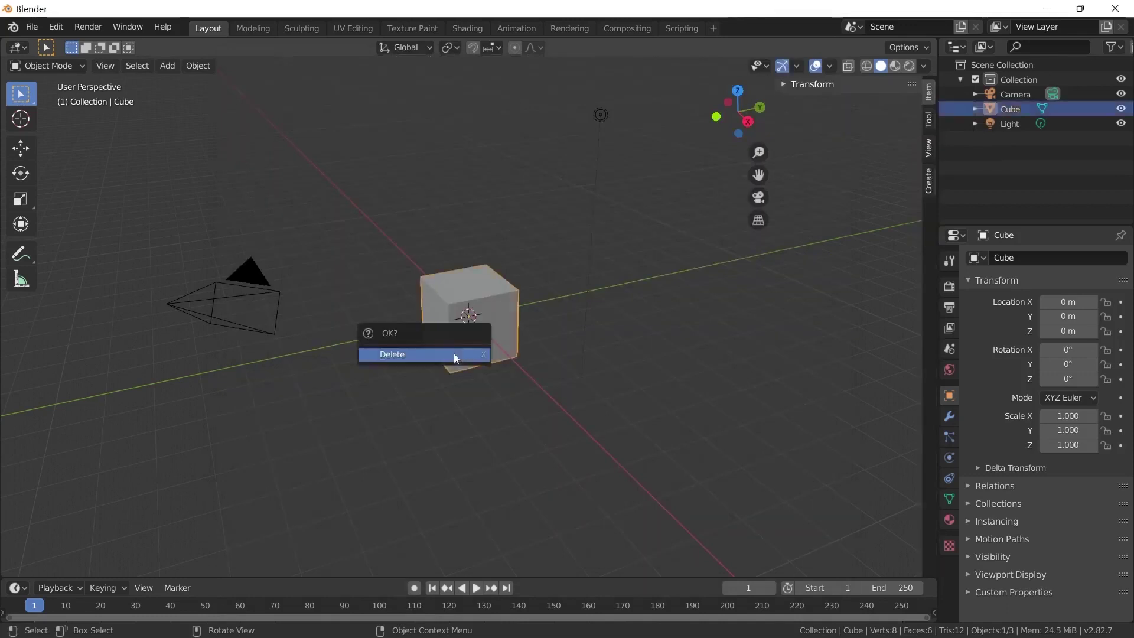
click(399, 356)
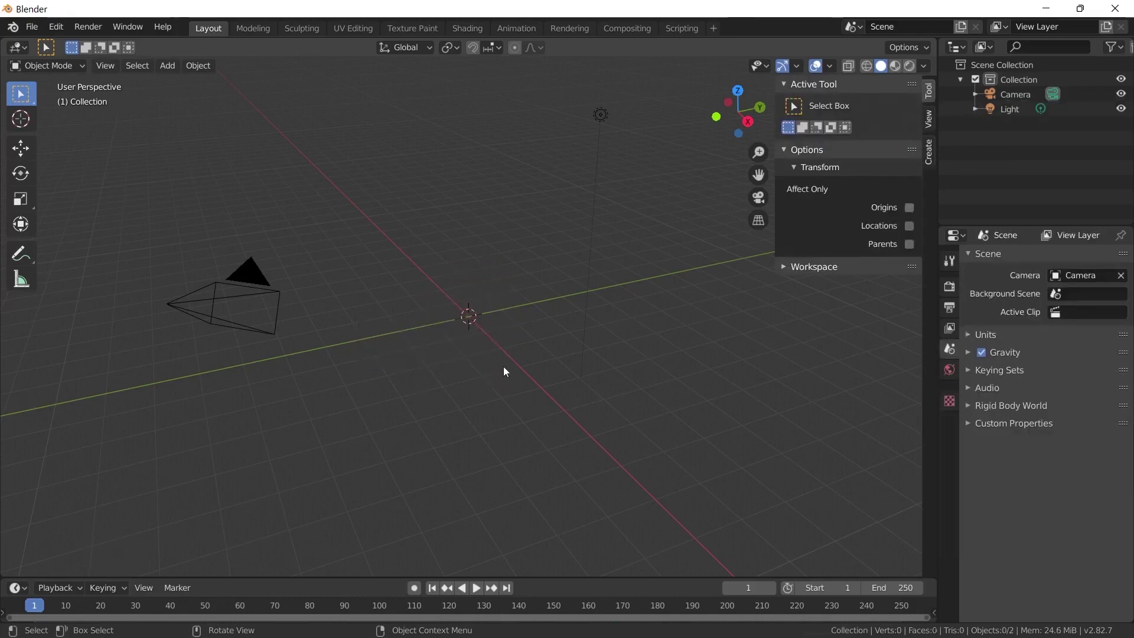
Add an Archimesh Books object from Mesh > Archimesh > Decoration props
key(shift+a)
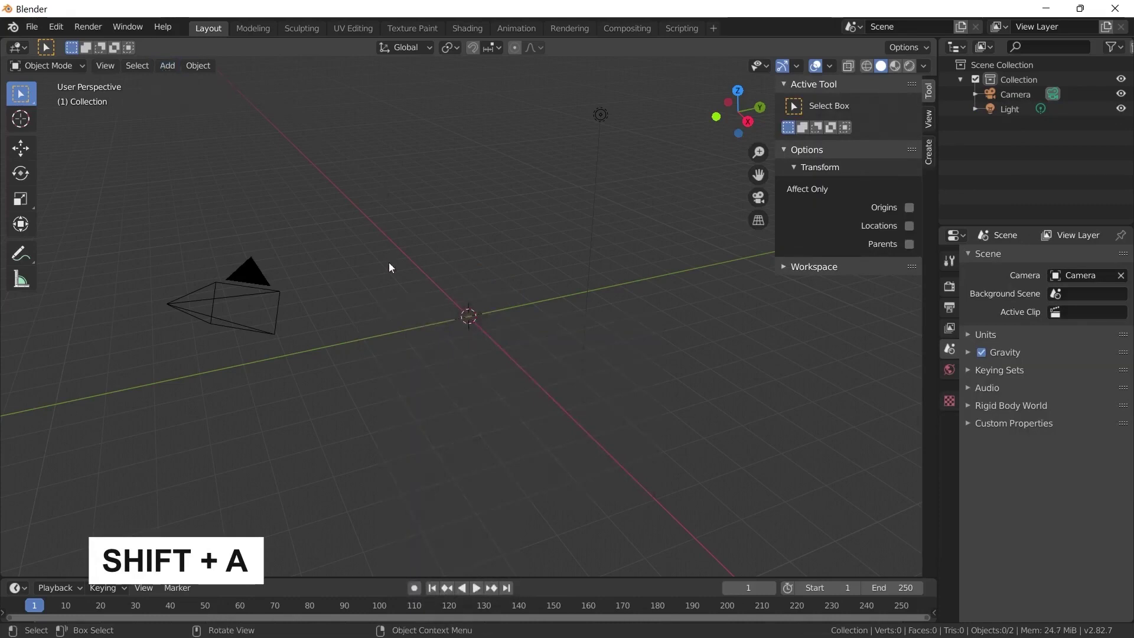
key(shift+a)
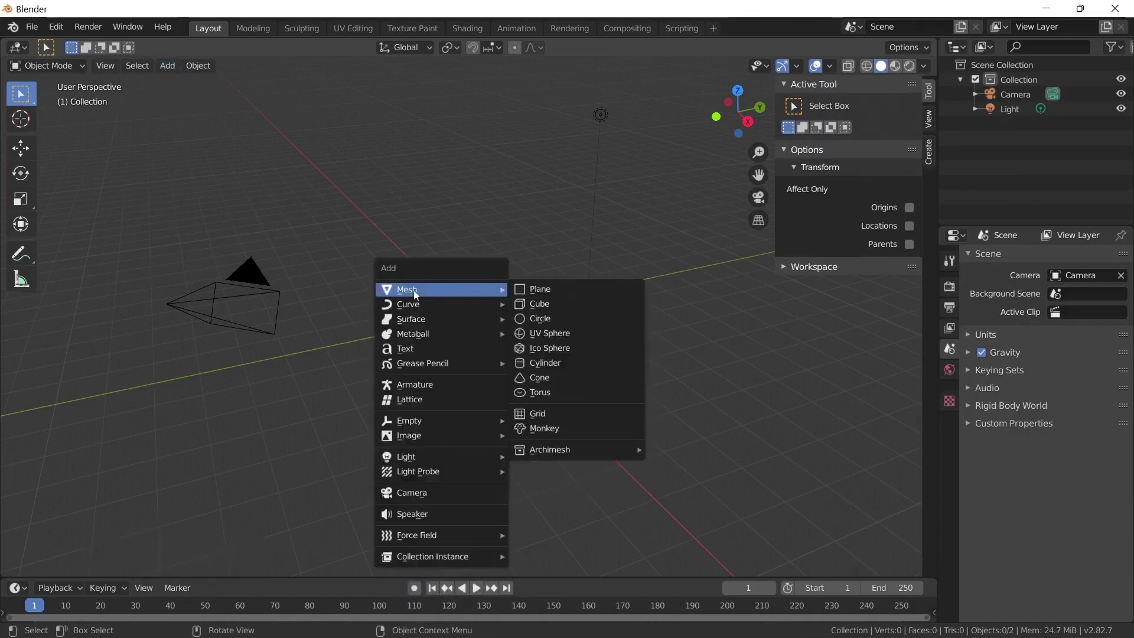
mouse_move(561, 456)
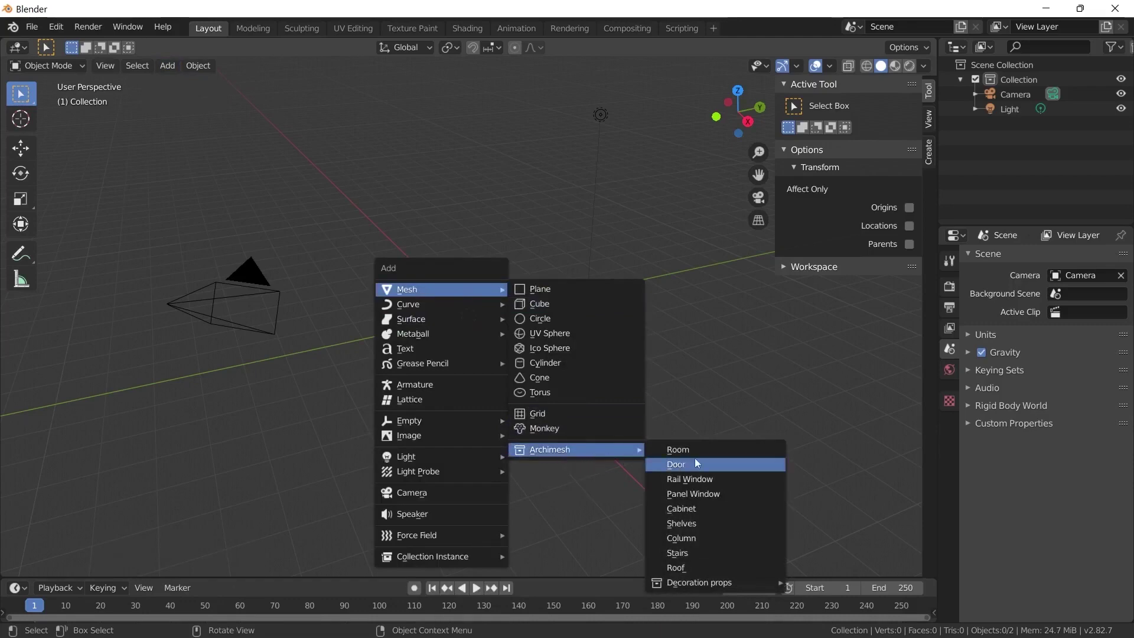
mouse_move(678, 583)
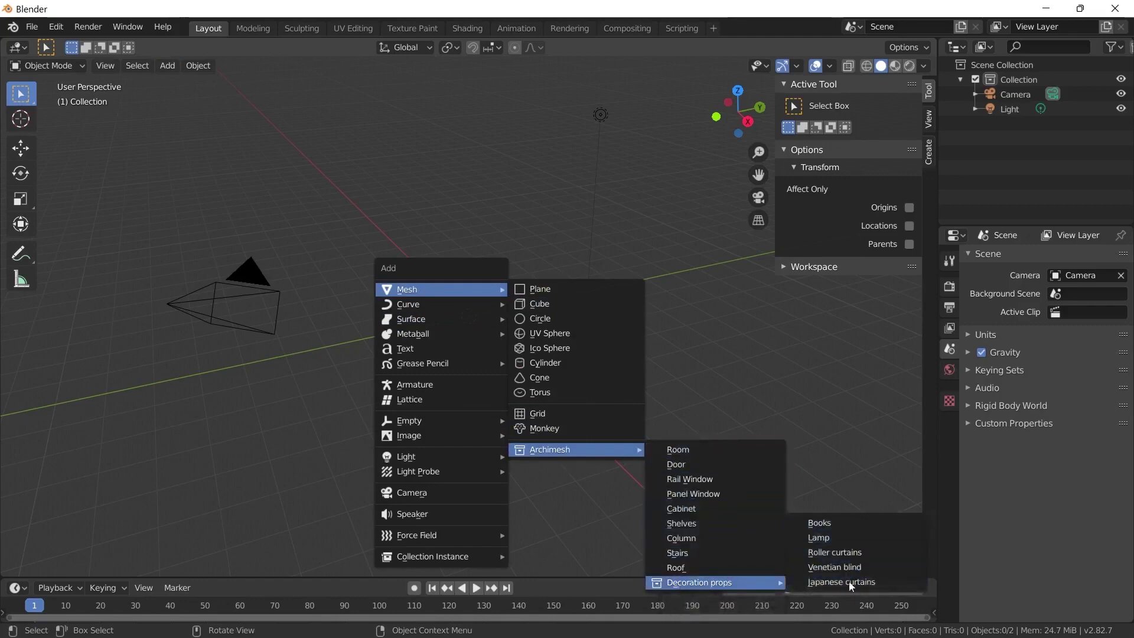
click(827, 523)
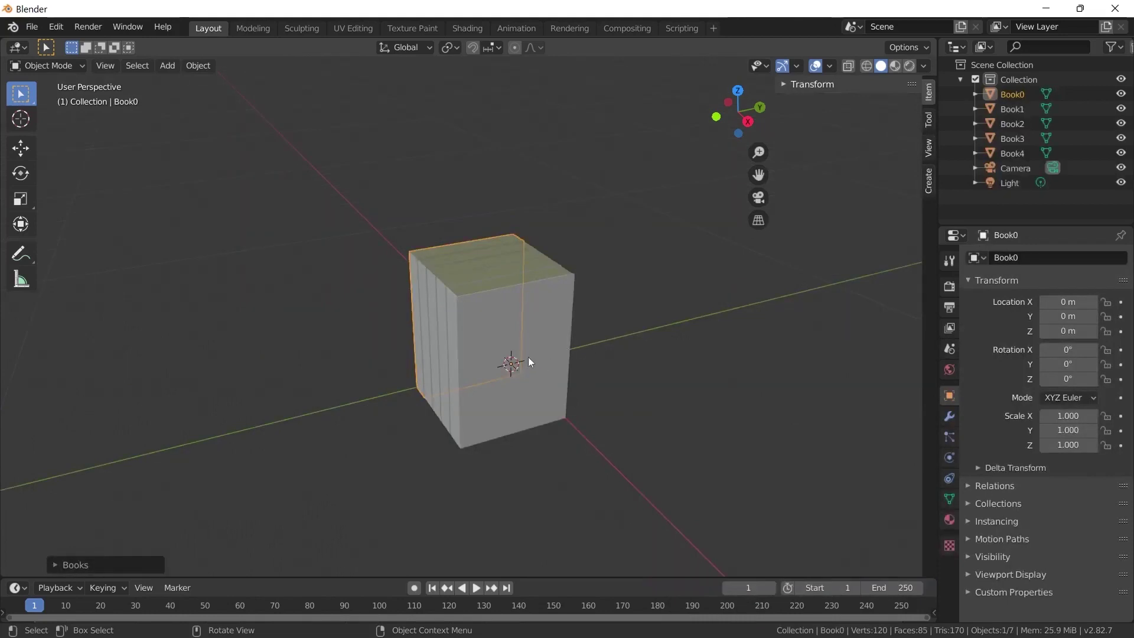
Set the Books redo panel's Number of books to 1 and switch to the Modeling workspace
click(59, 565)
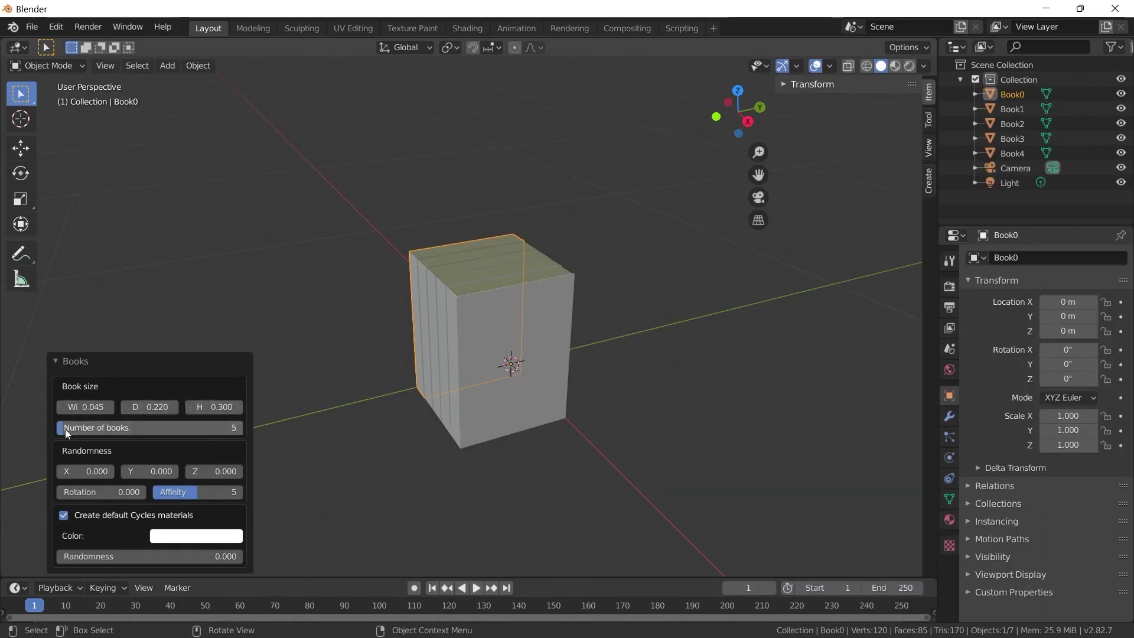
drag(67, 433, 170, 446)
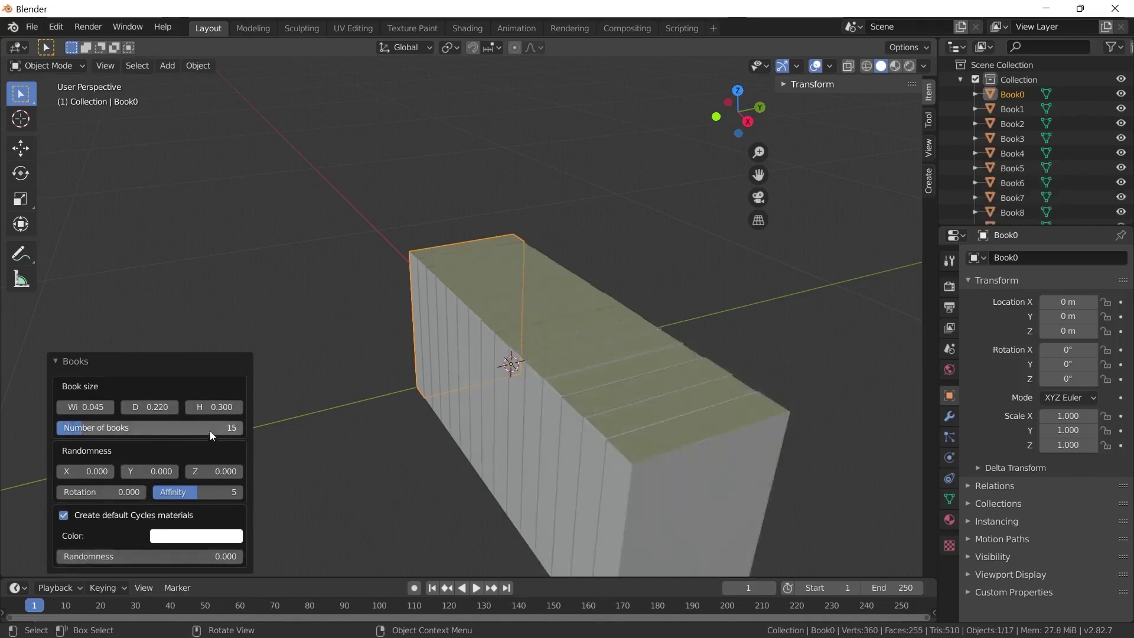
drag(211, 435, 77, 435)
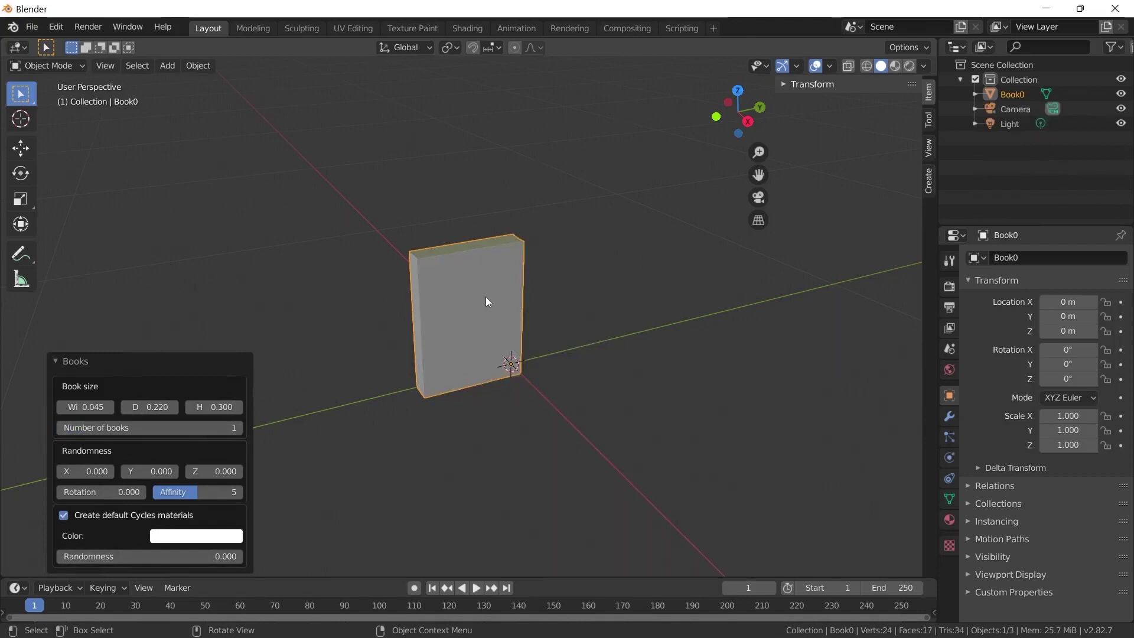
key(ctrl+Page_Down)
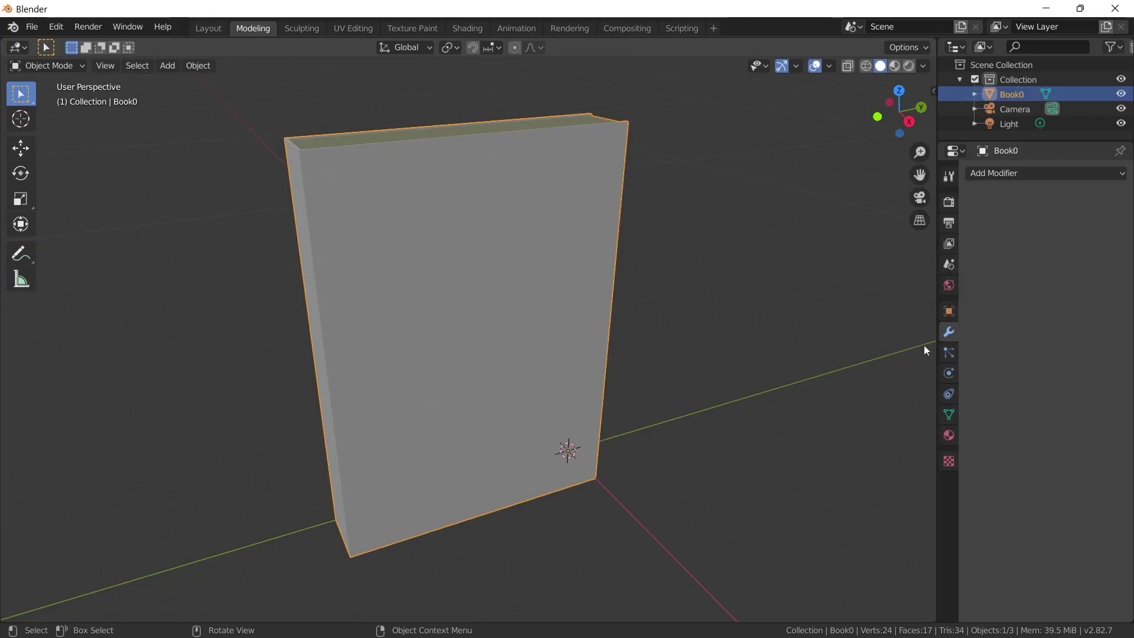
Show Book0's Material Properties and make Book0_material the active slot
click(948, 437)
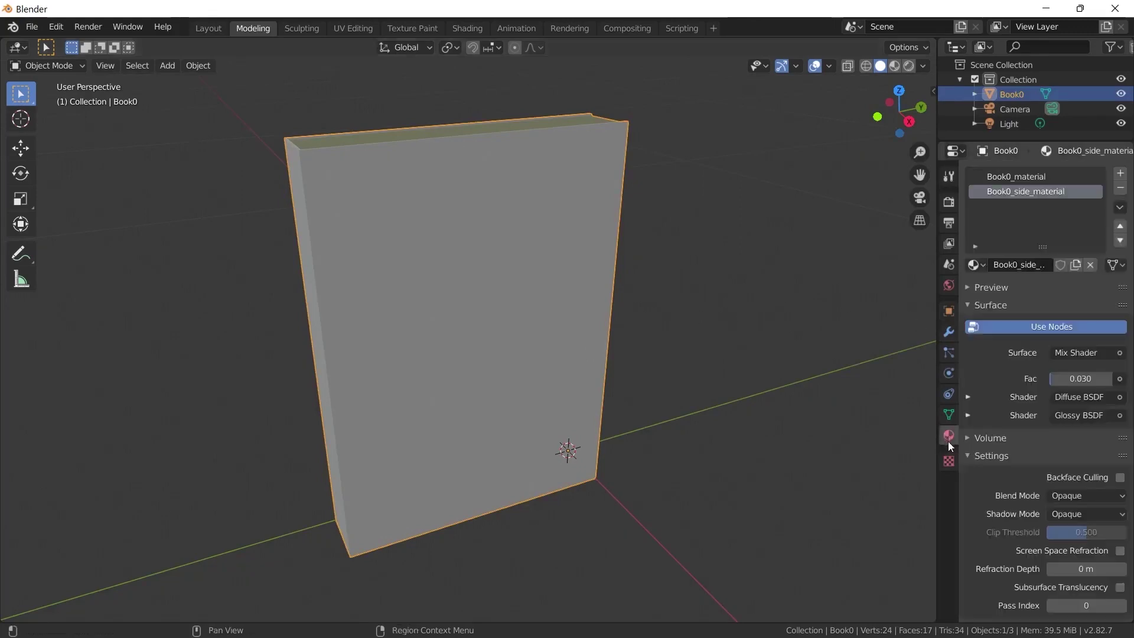
click(1032, 176)
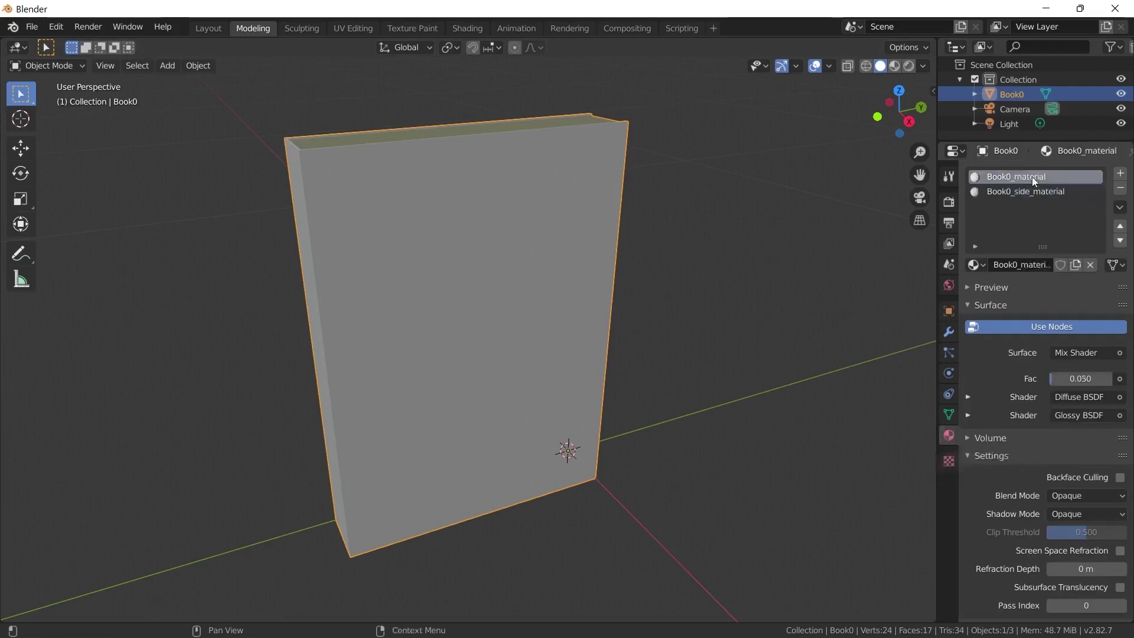
In the Shading workspace, add an Image Texture node left of the Principled BSDF
click(464, 28)
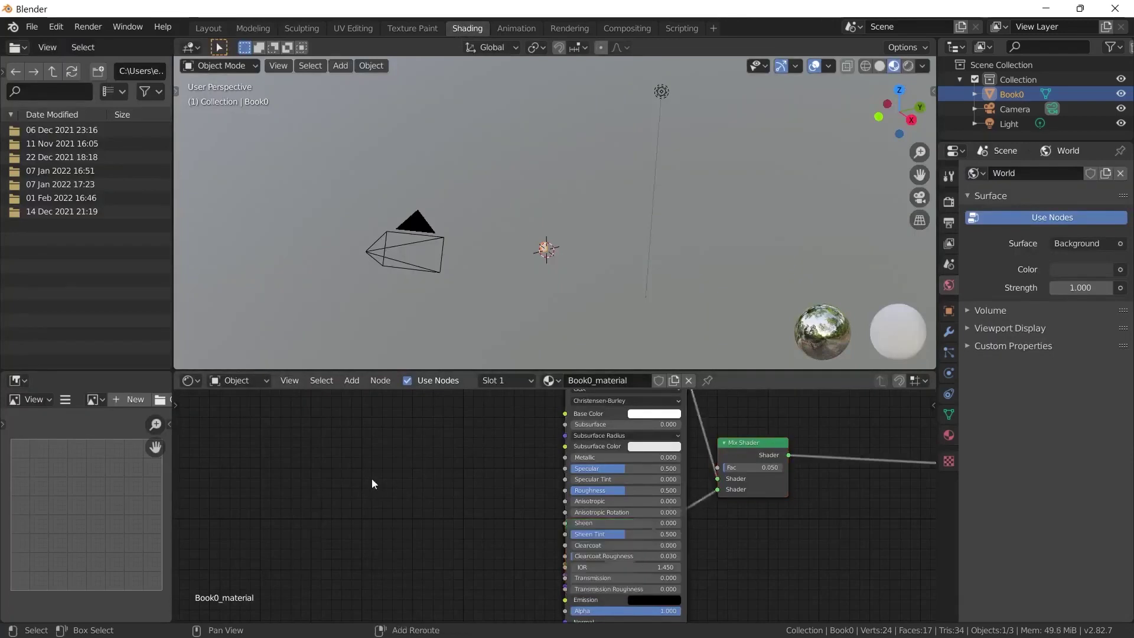
key(shift+a)
click(323, 468)
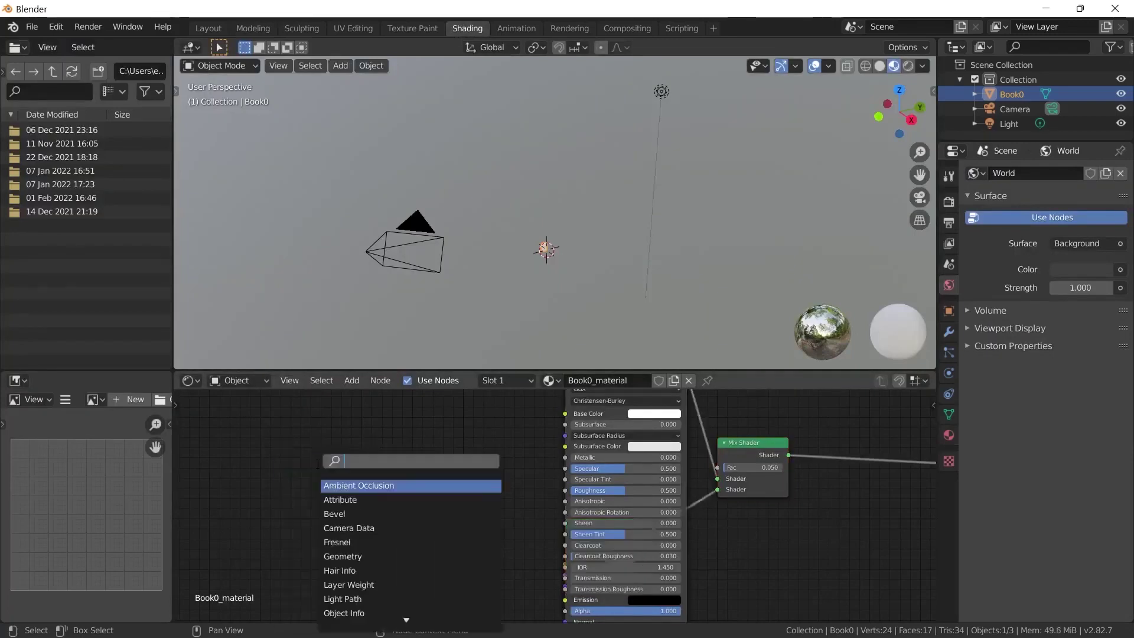
text(Ima)
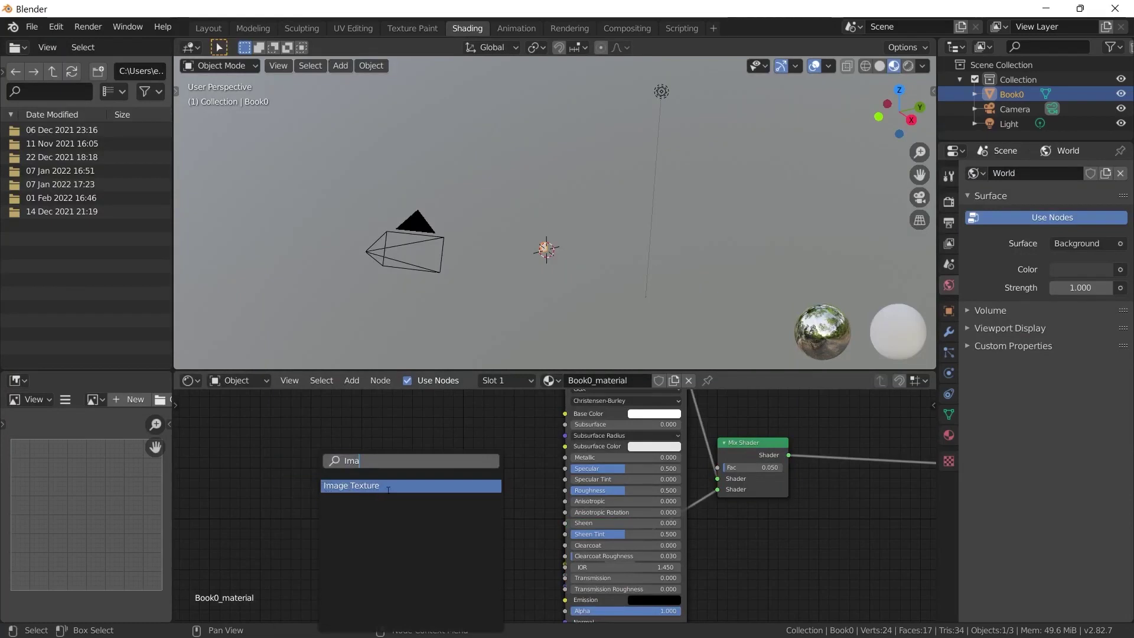
click(351, 486)
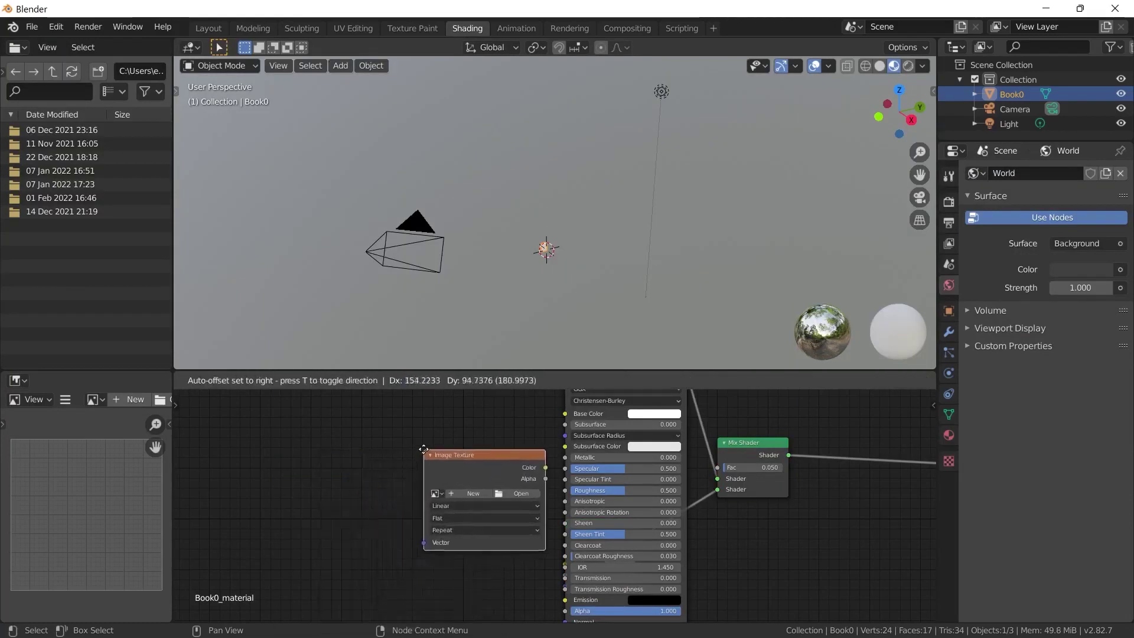
click(393, 499)
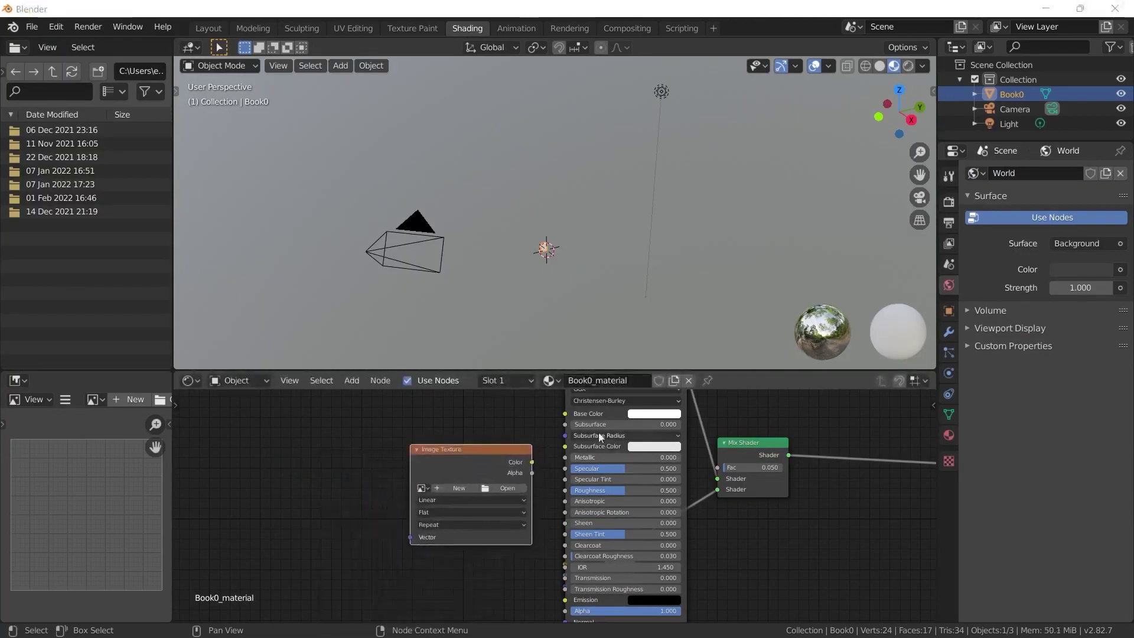
key(alt+Tab)
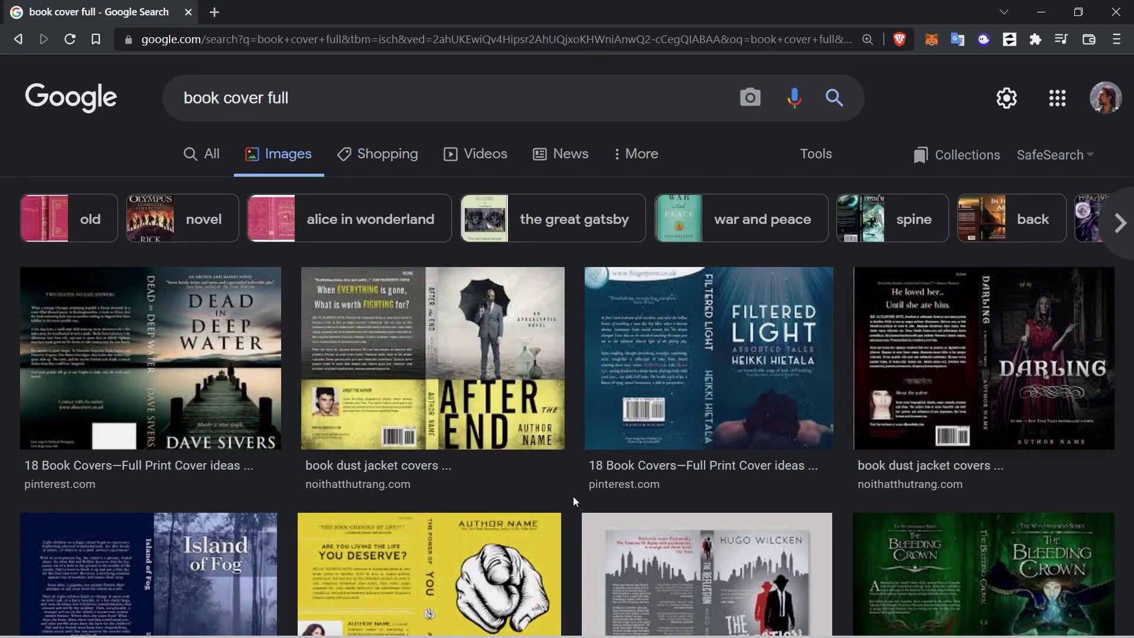
Return from the 'book cover full' image results to Blender's Shading workspace
key(alt+Tab)
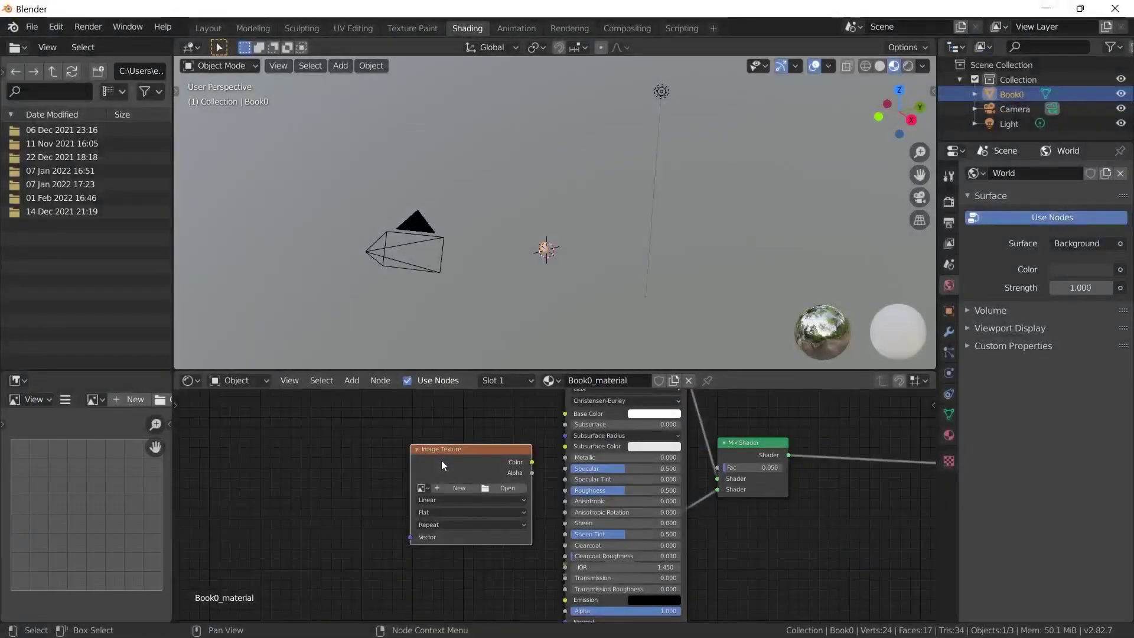
Open book-cover.jpg as the Image Texture node's image
click(495, 488)
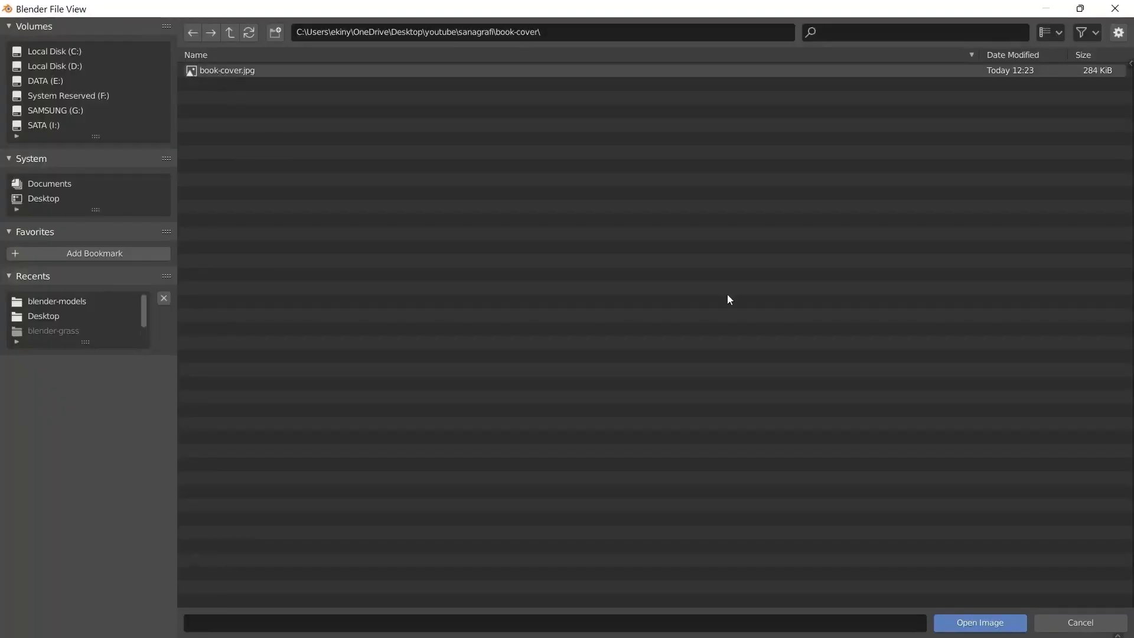
click(248, 72)
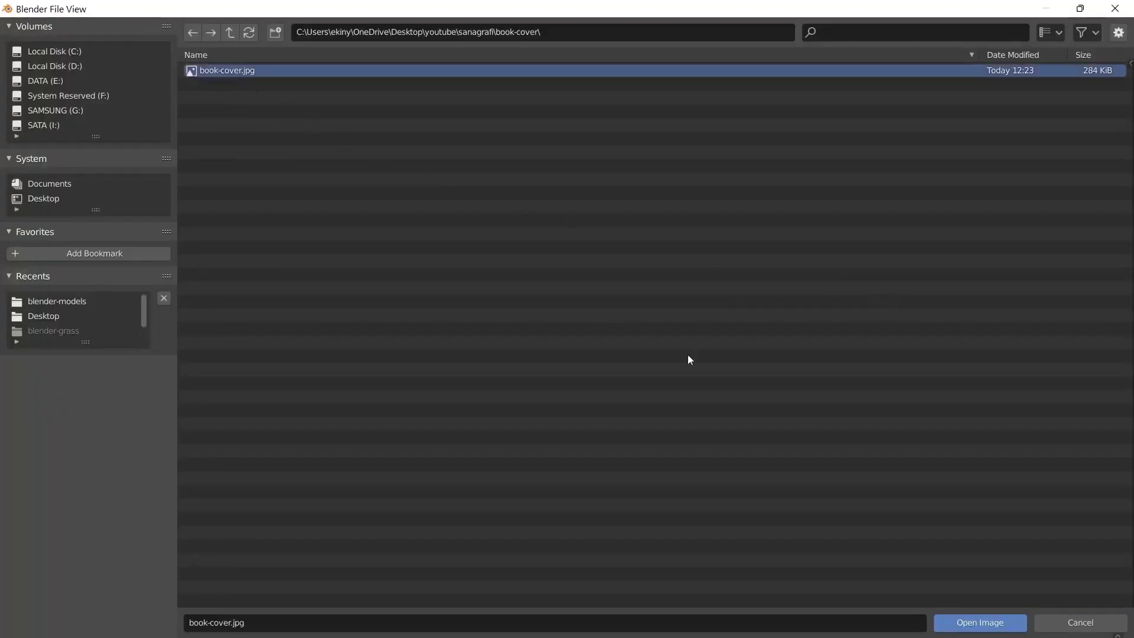
click(959, 624)
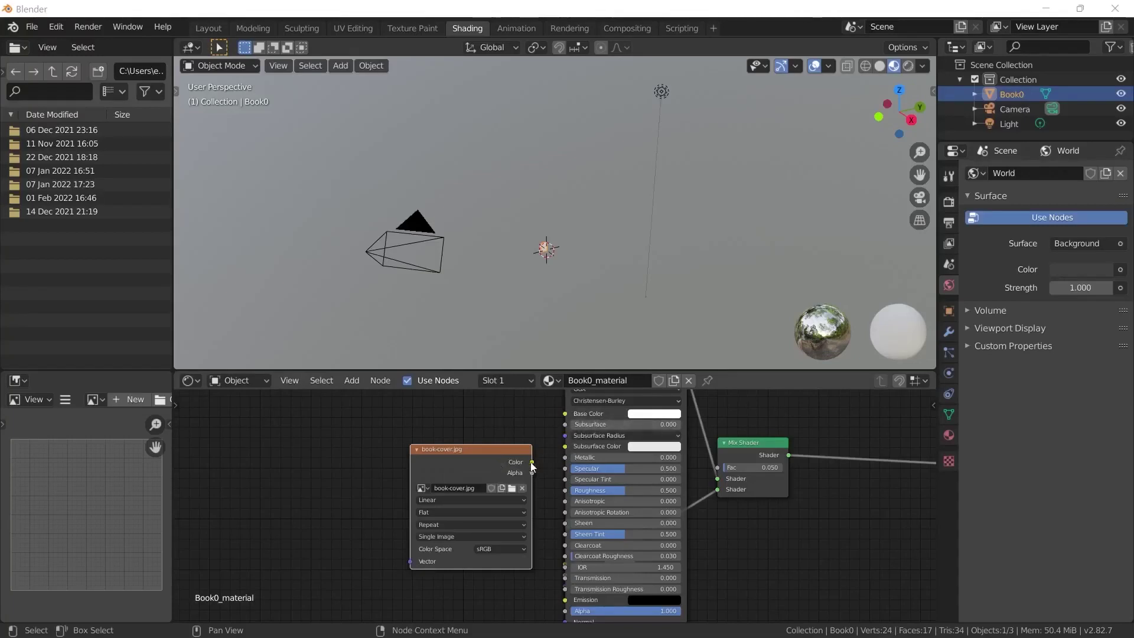
Link the Image Texture Color to the Principled BSDF Base Color, then switch to UV Editing
drag(531, 462, 566, 412)
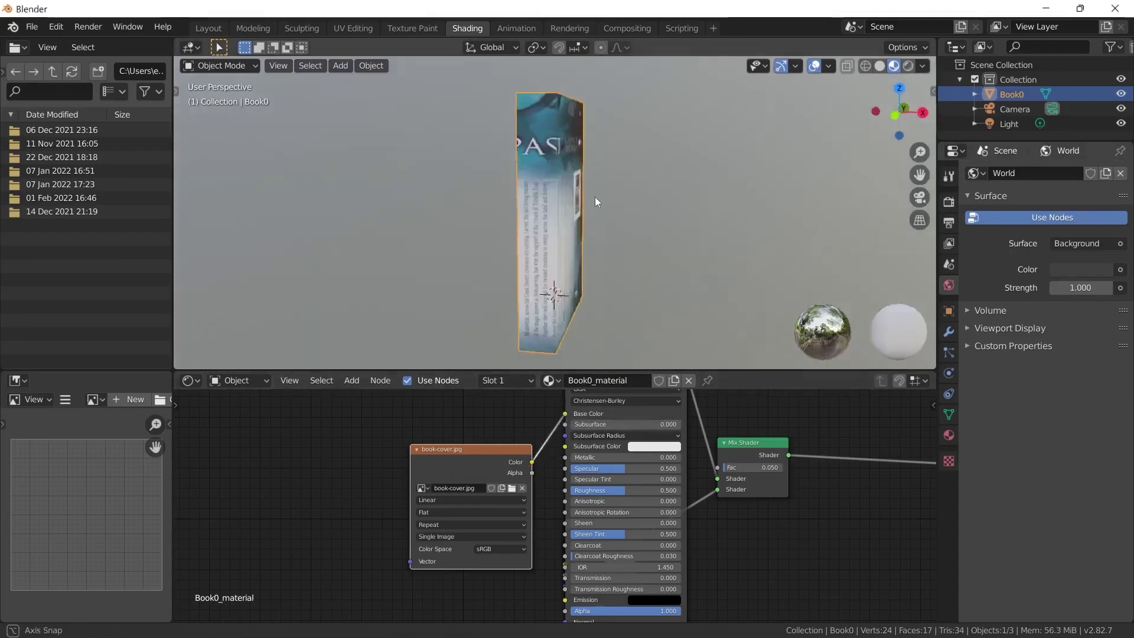
middle_drag(594, 197, 548, 213)
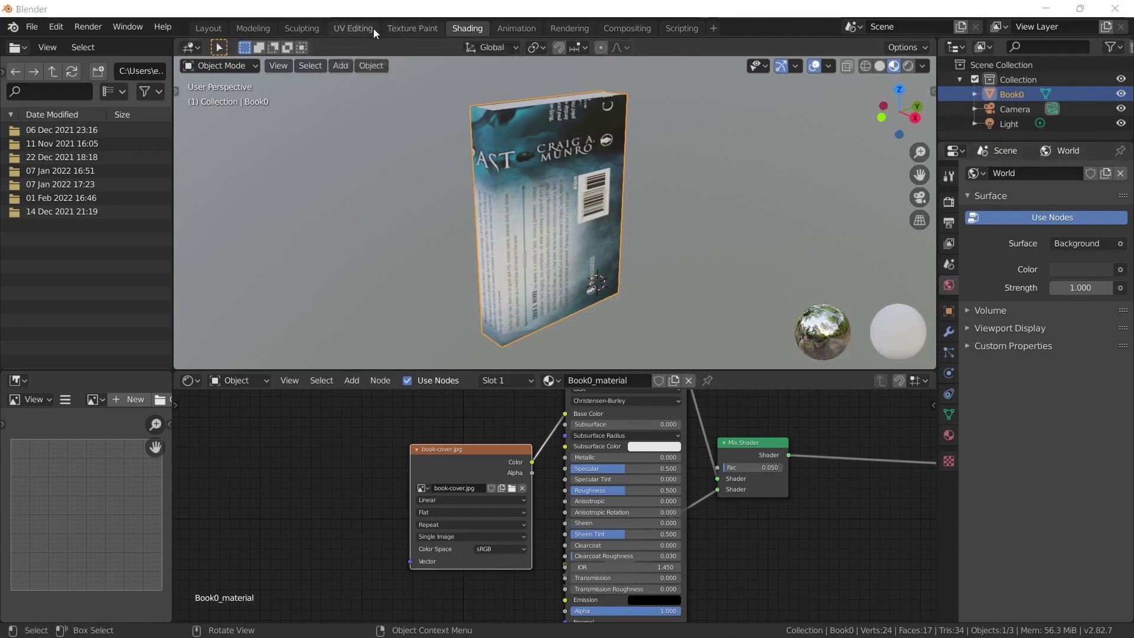
click(347, 30)
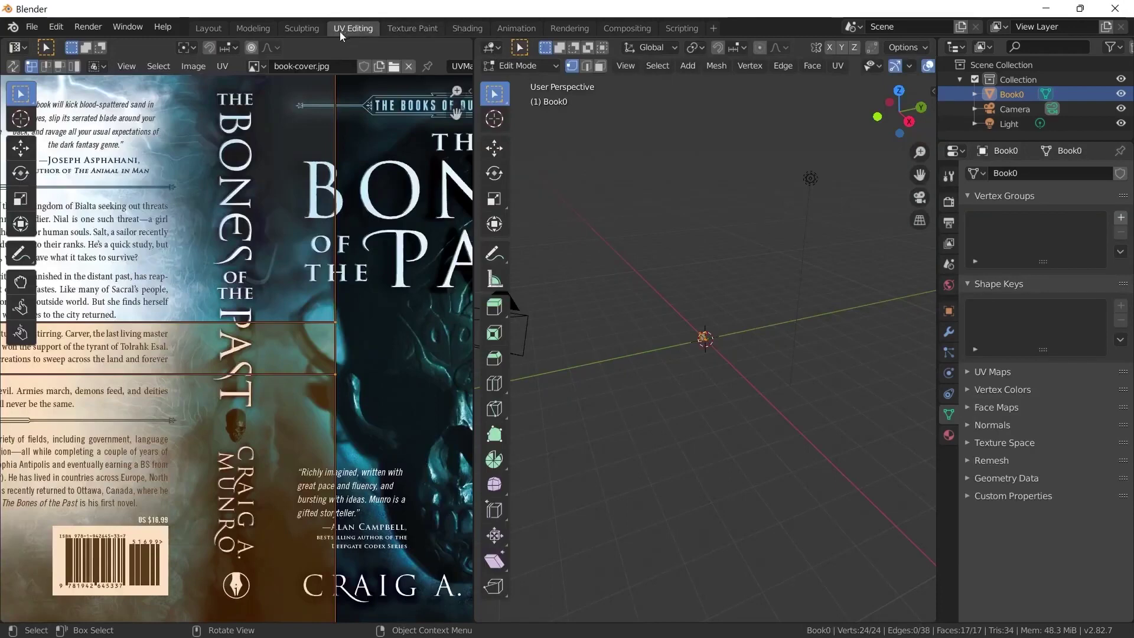
Rotate the book's UV island 90° so it lies upright across the full cover image
key(Home)
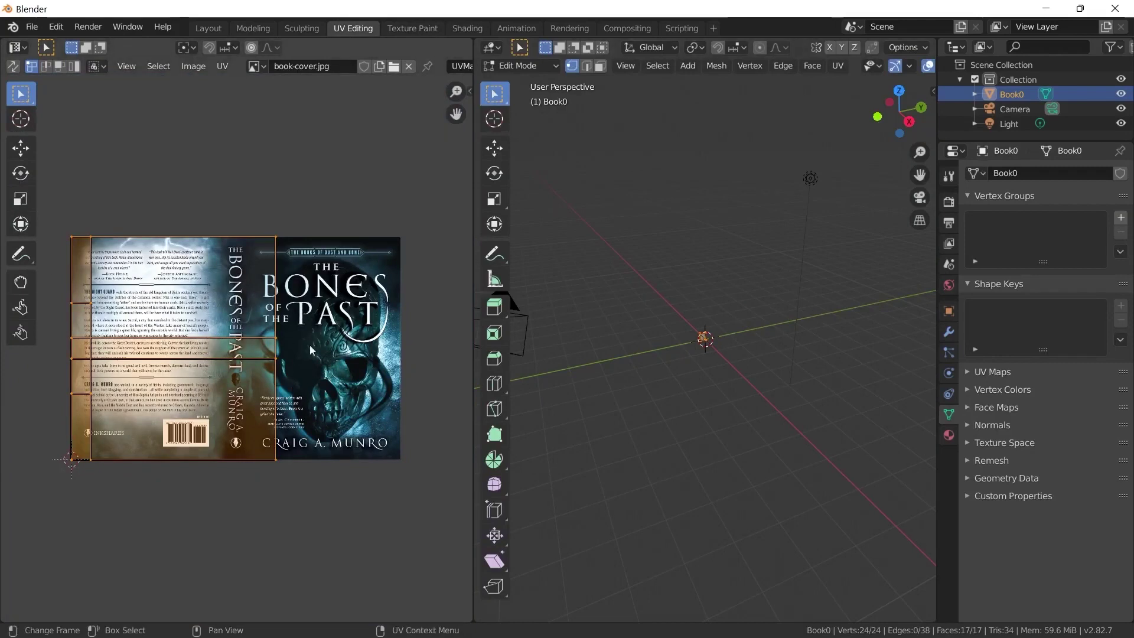
key(r)
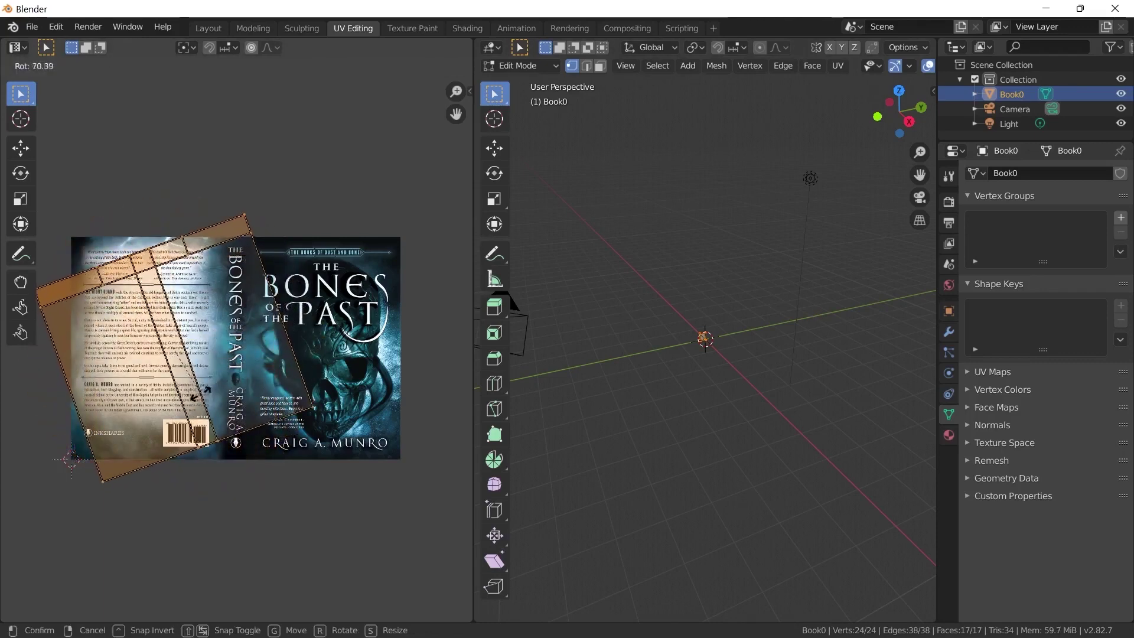
text(90)
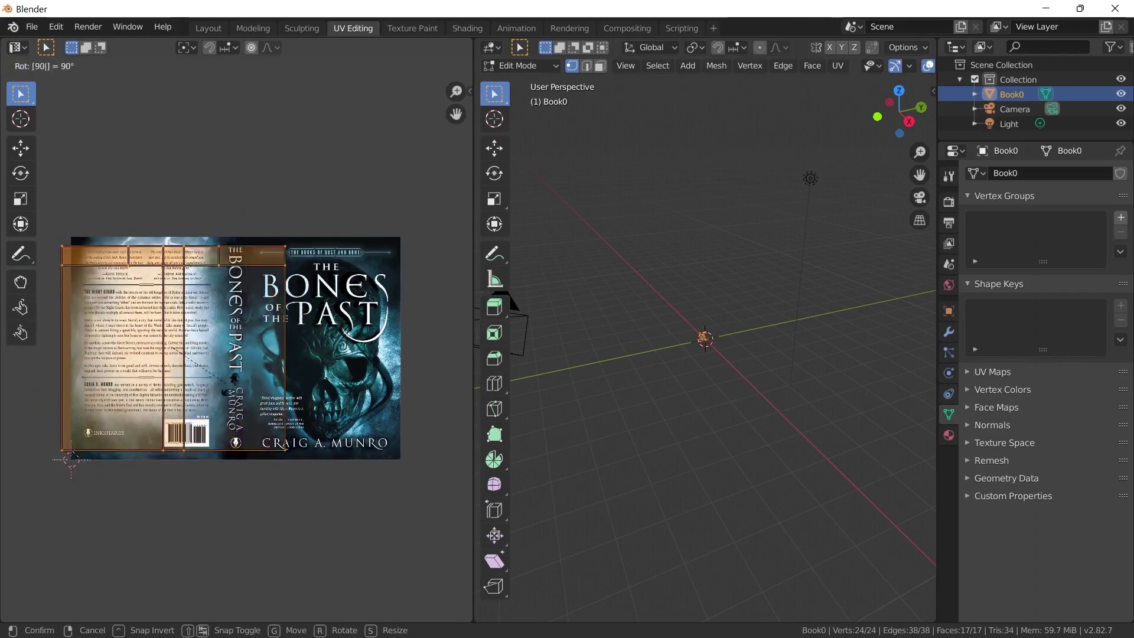
key(Return)
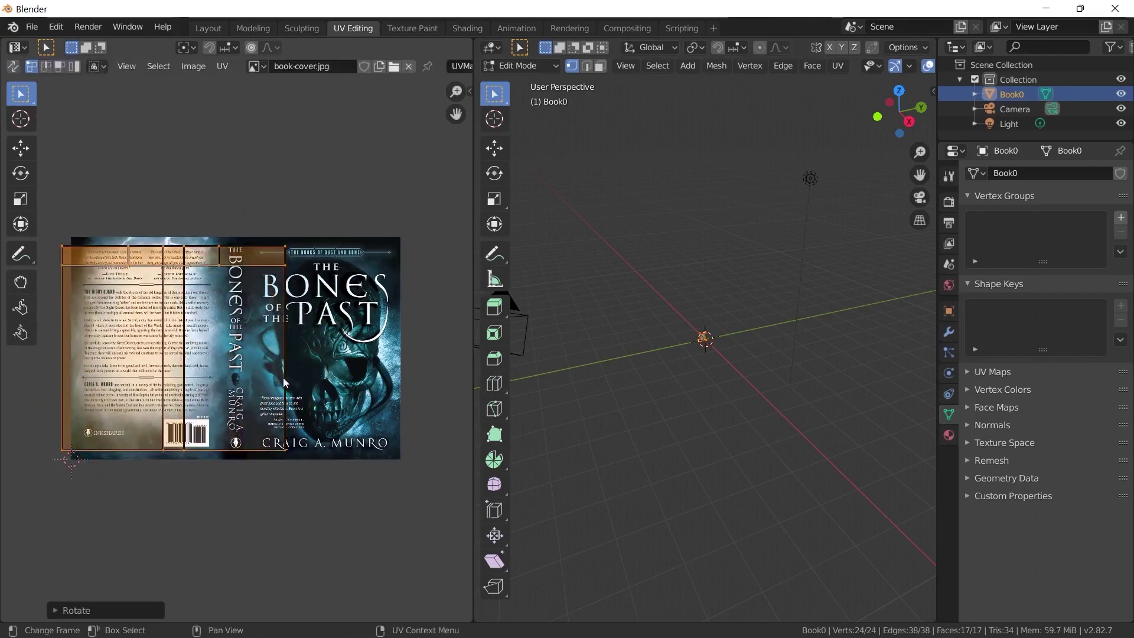
key(KP_Decimal)
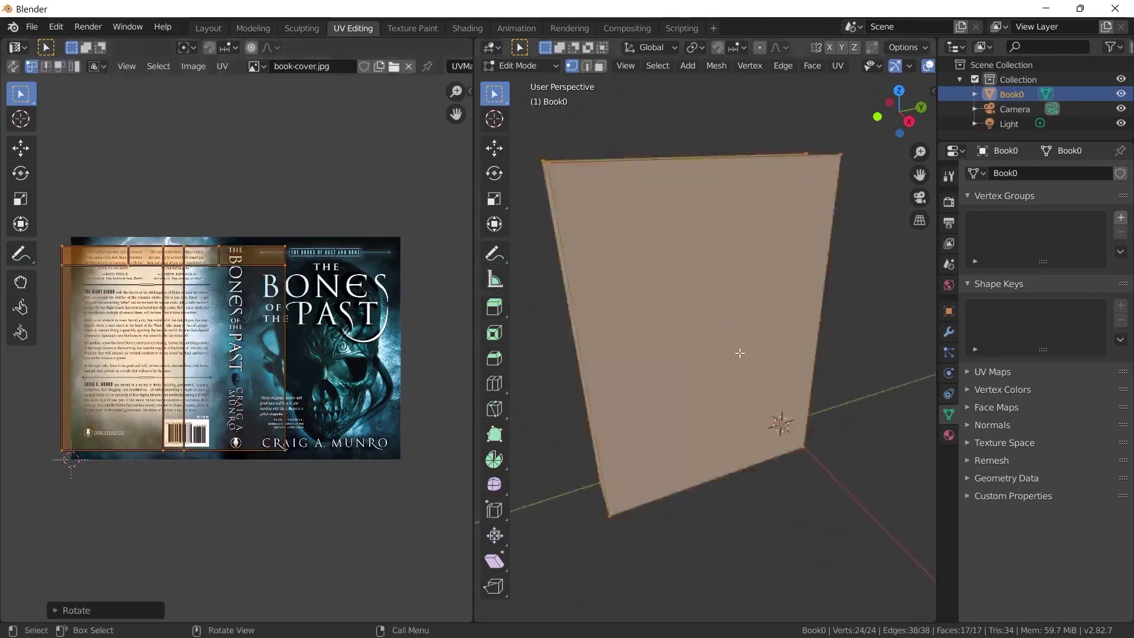
Switch the viewport to Rendered shading and orbit to the book's back cover
middle_drag(736, 352, 909, 74)
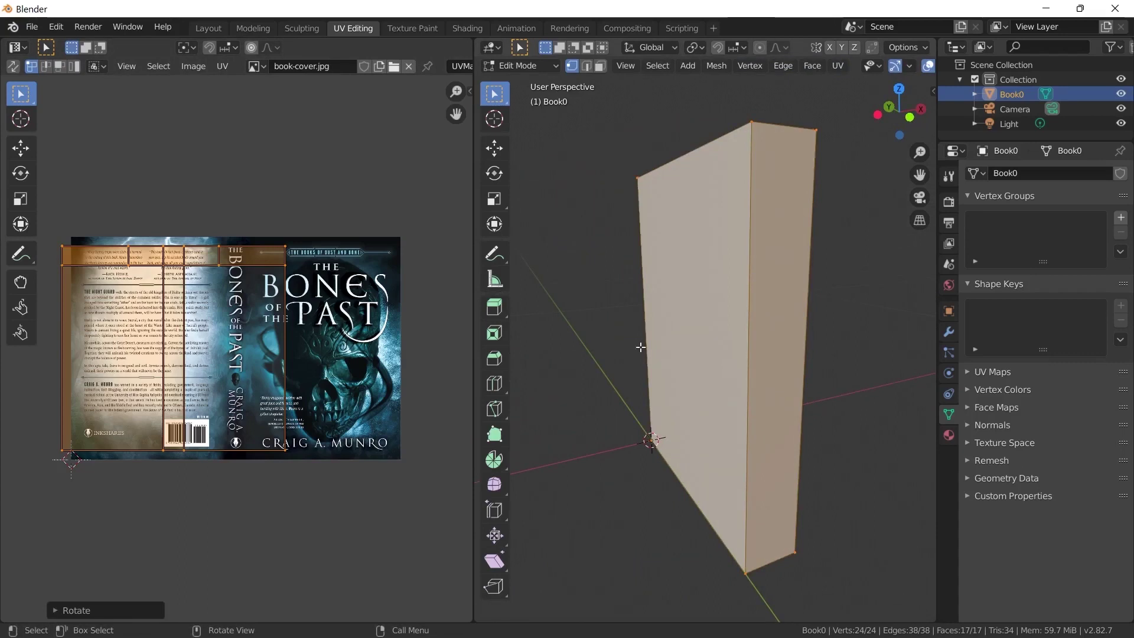
key(z)
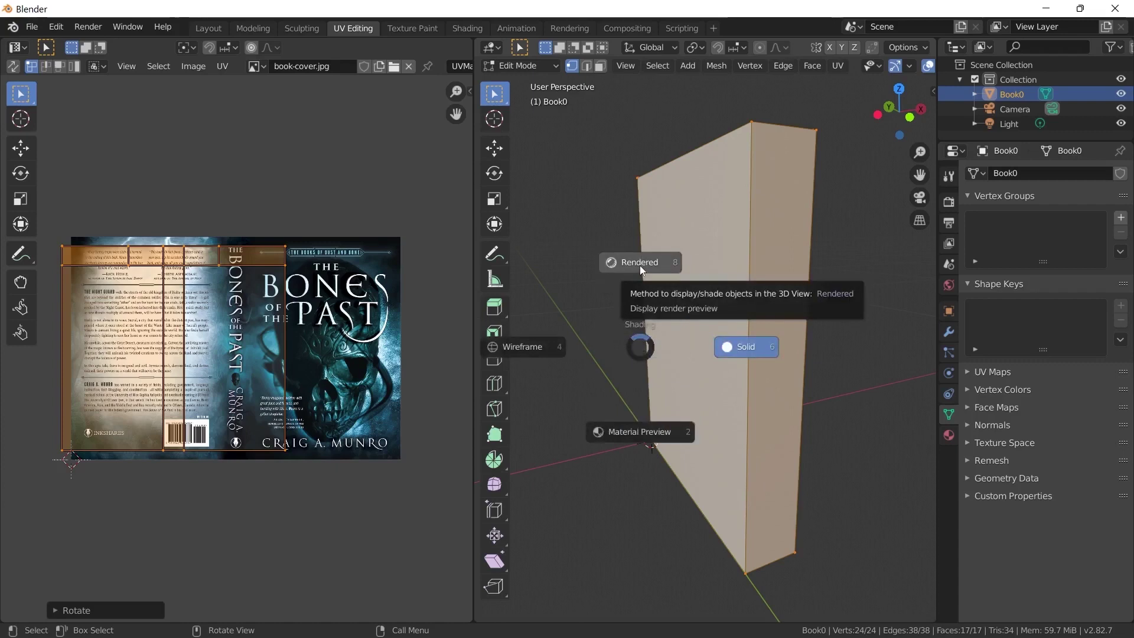
click(639, 262)
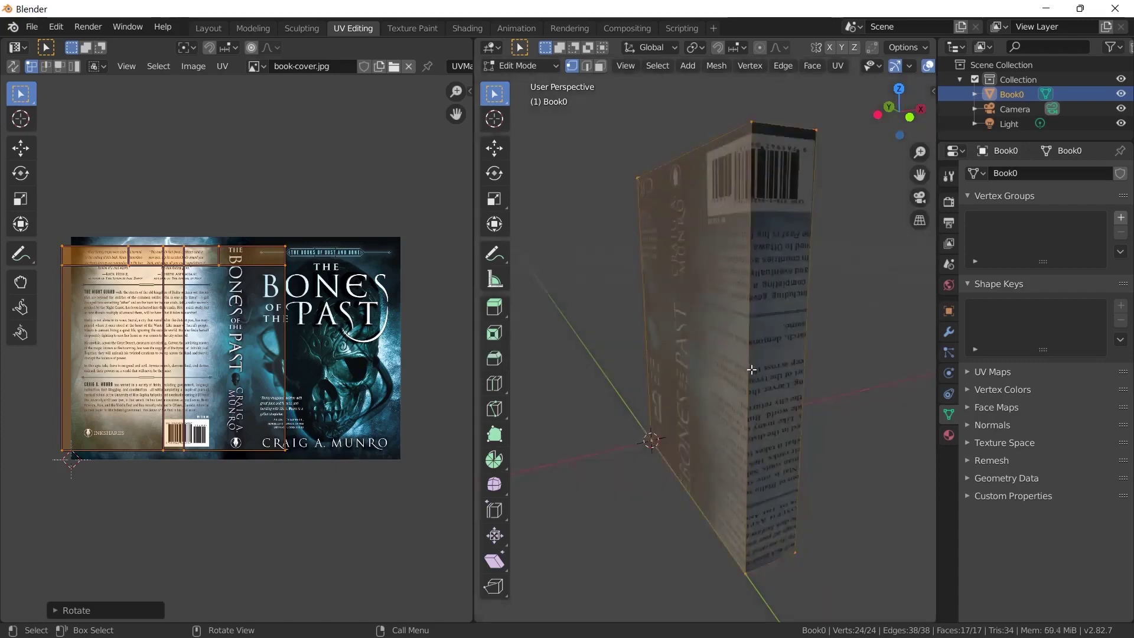
middle_drag(745, 367, 593, 355)
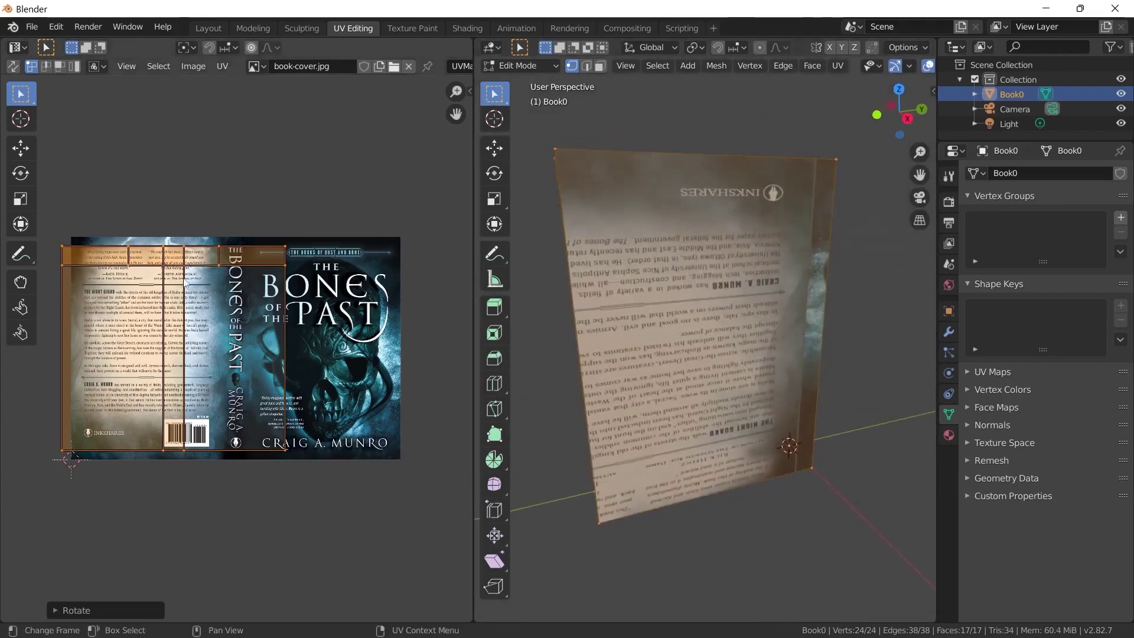
click(20, 148)
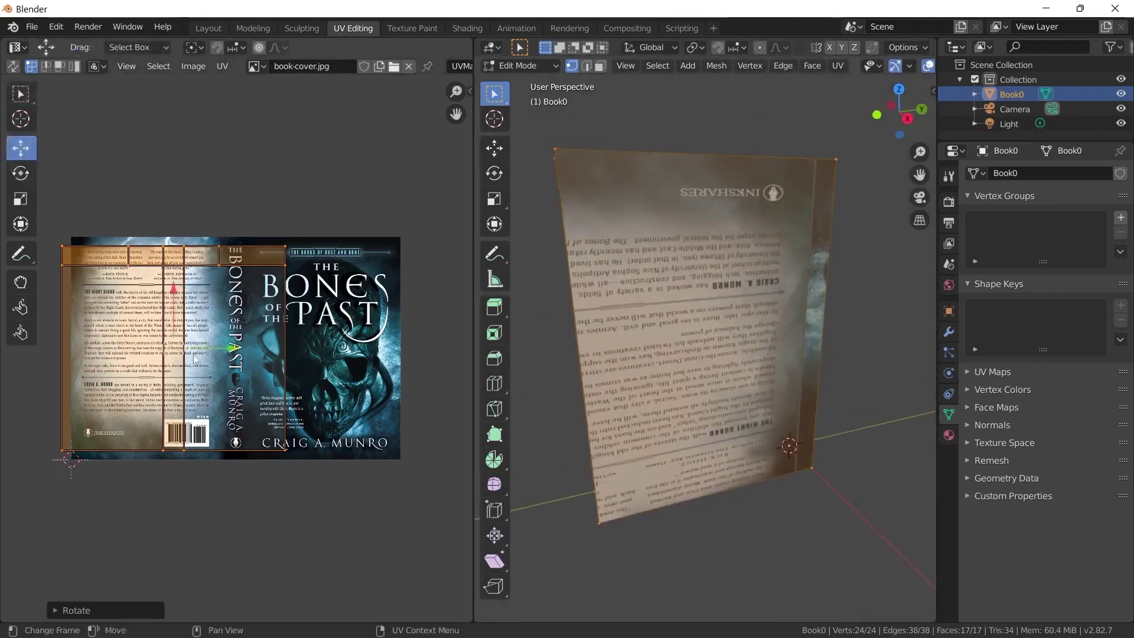
Shift the UV islands right and stretch them horizontally and vertically over the cover image
drag(238, 353, 303, 353)
key(s)
key(x)
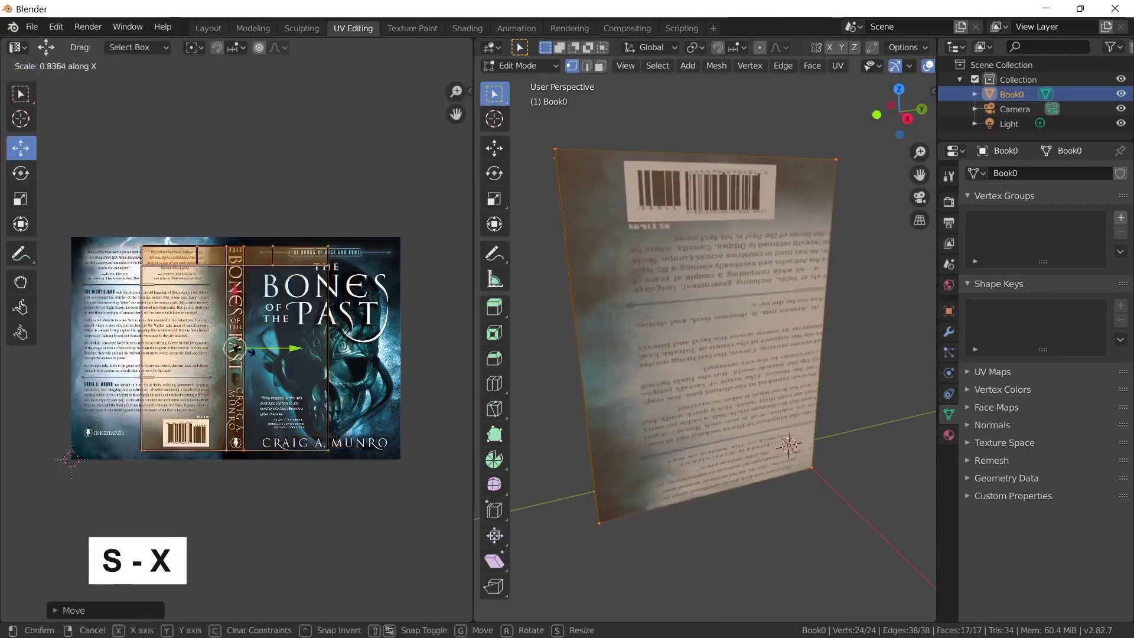
click(249, 354)
key(s)
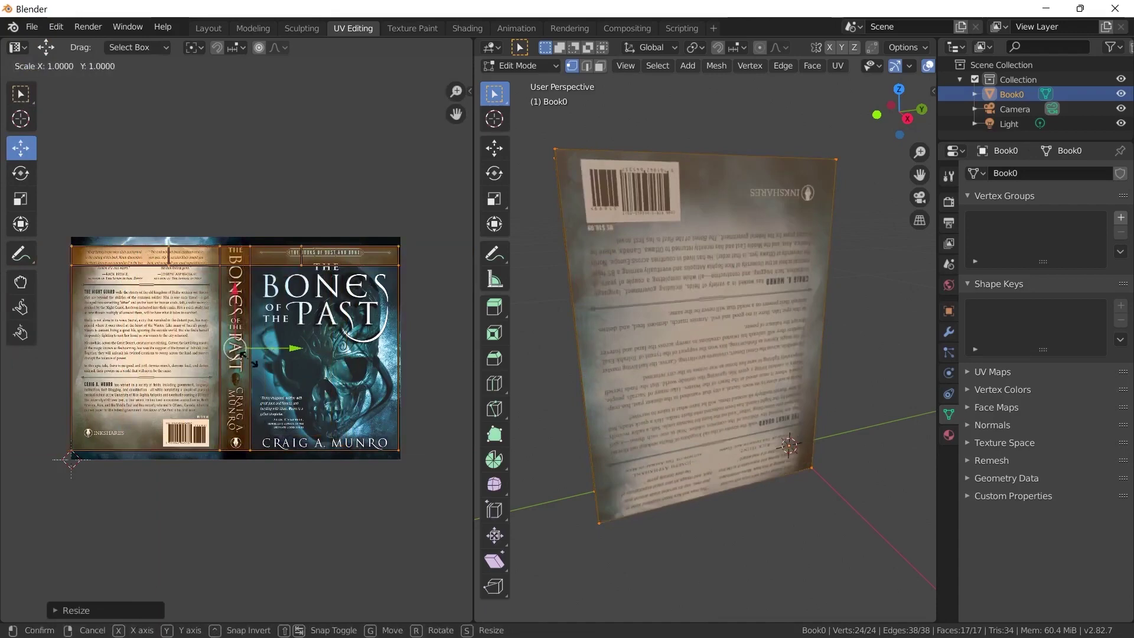
key(y)
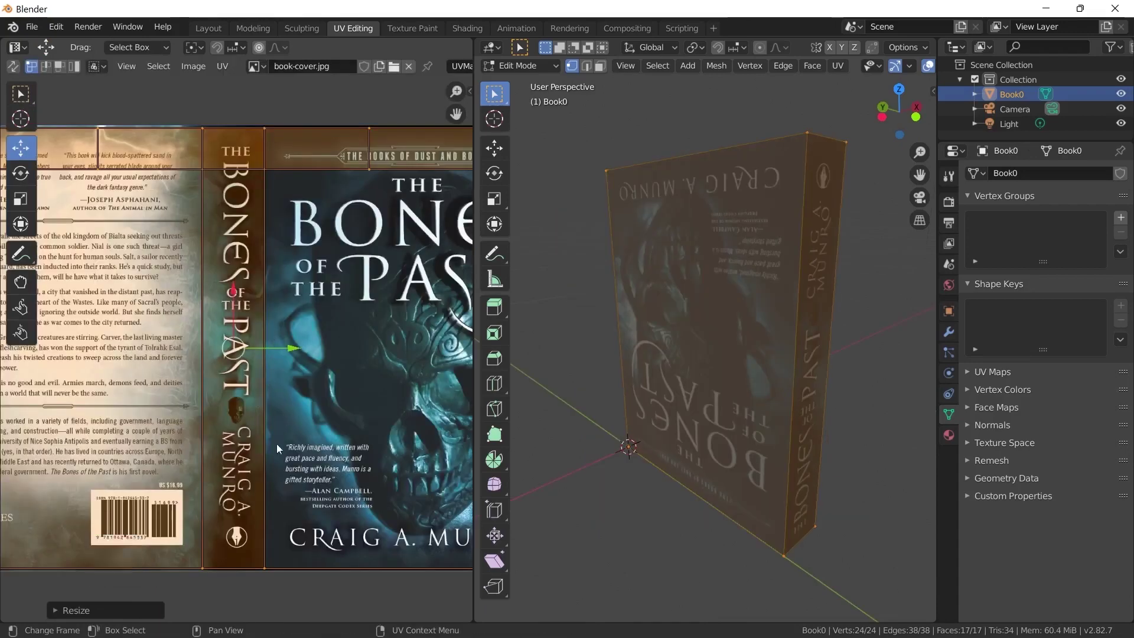
Scale the spine UV edges horizontally so the spine title wraps the spine
key(2)
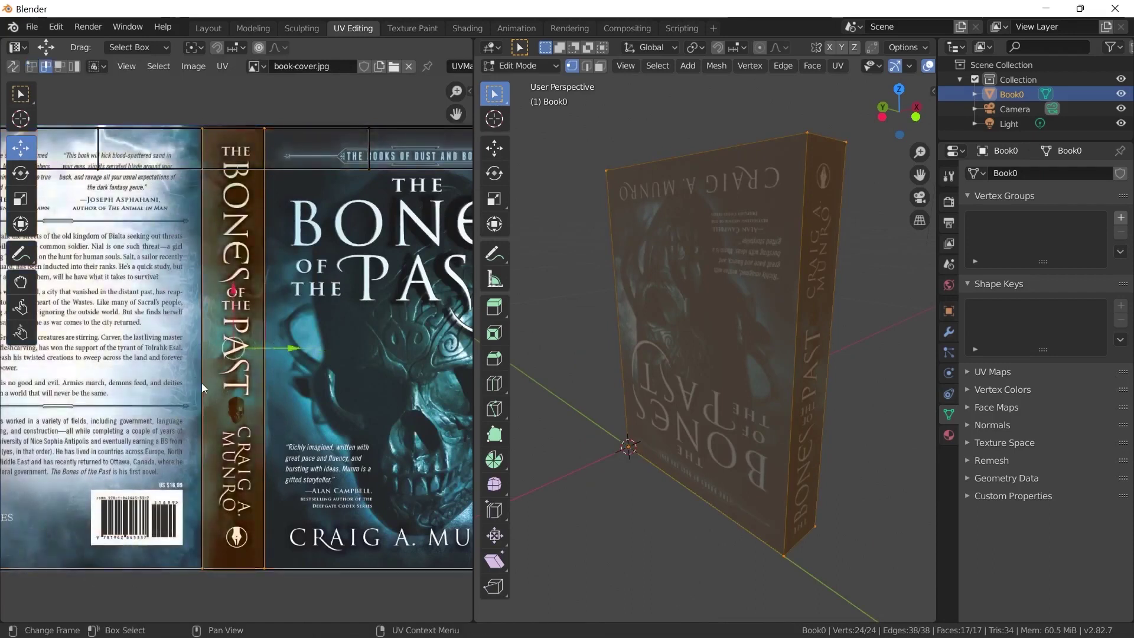
key(s)
key(x)
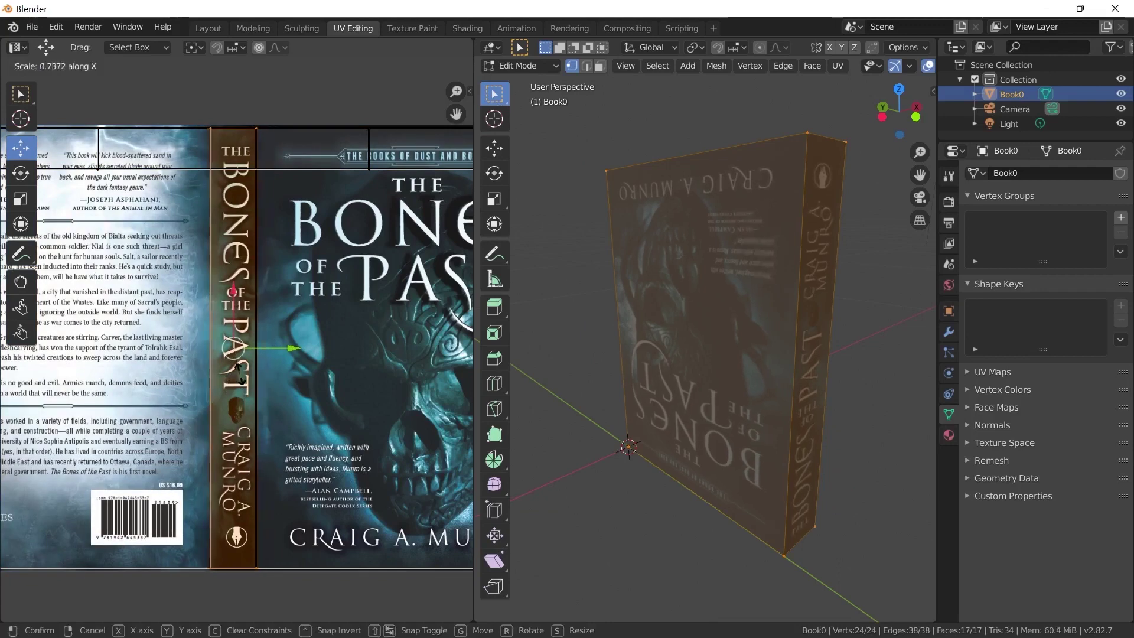
click(240, 383)
key(alt+a)
middle_drag(708, 331, 676, 359)
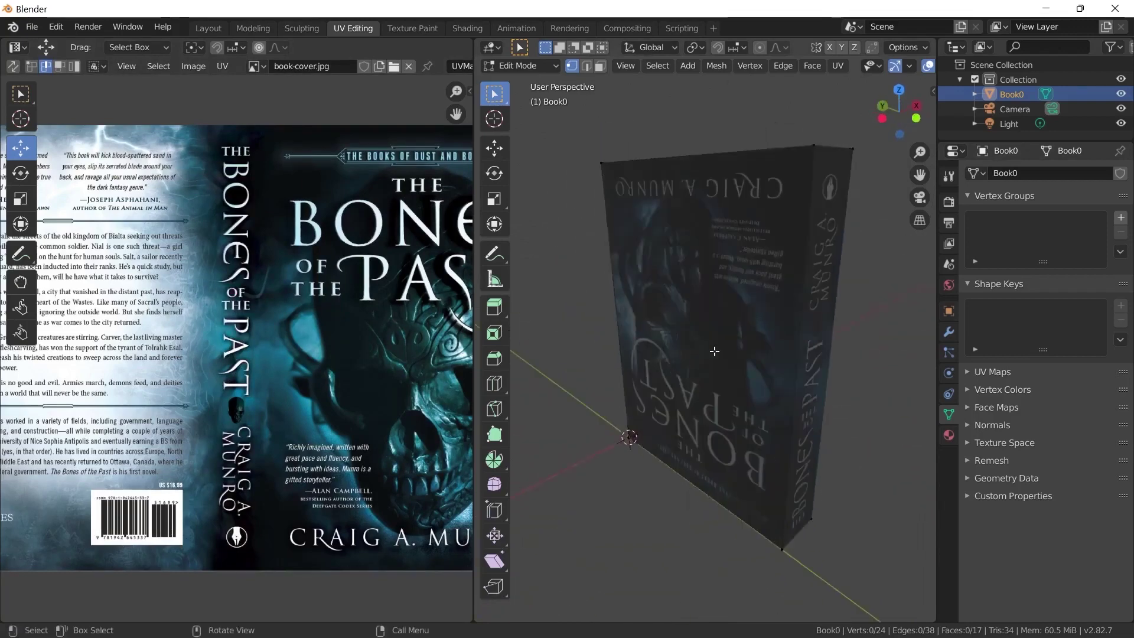
scroll(714, 351, down, 2)
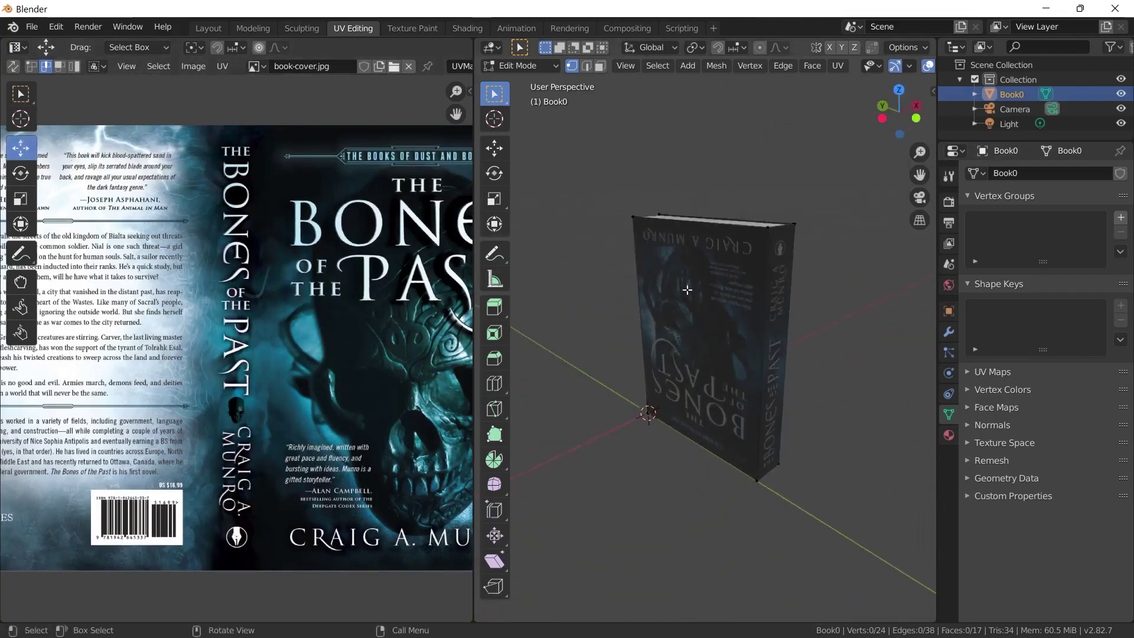
Rotate Book0 180° about the X axis in Object Mode so its cover reads upright
key(Tab)
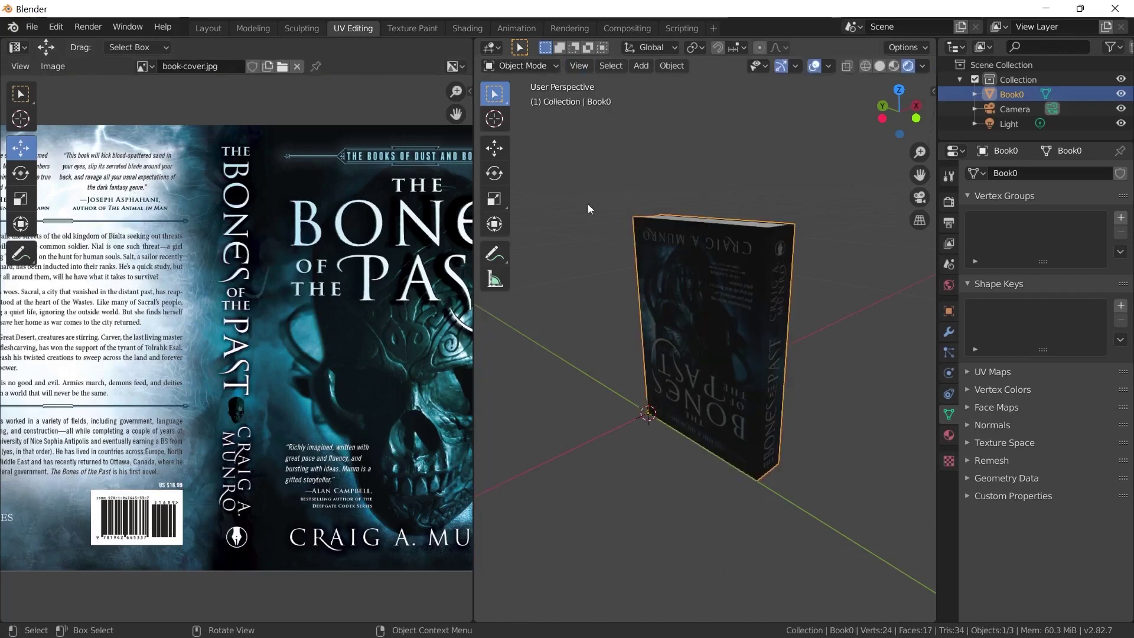
key(r)
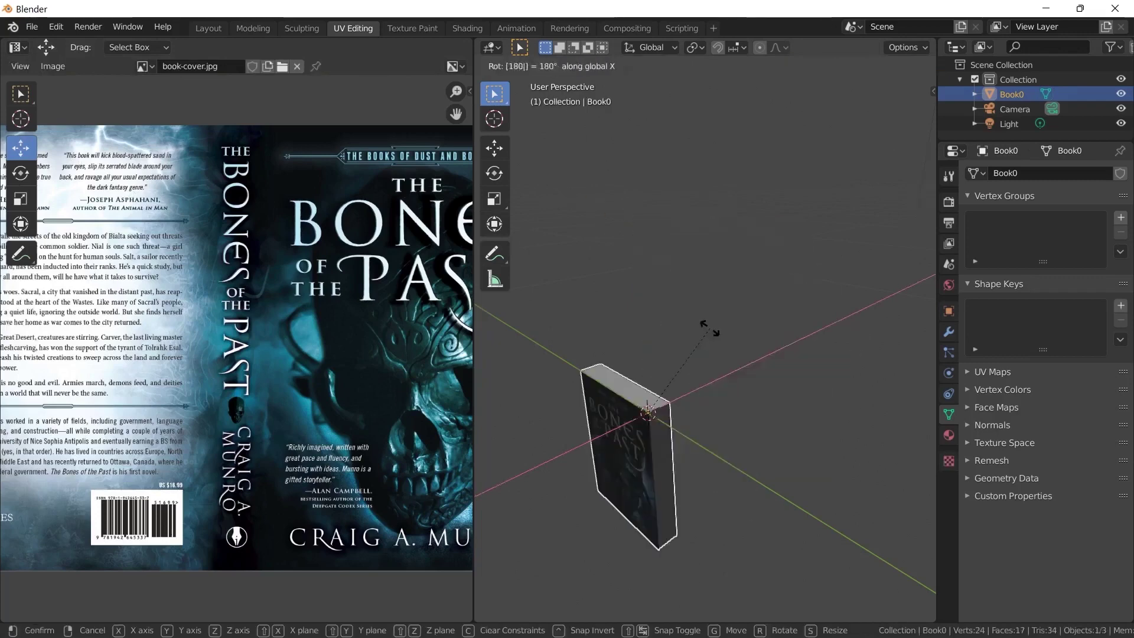
click(710, 328)
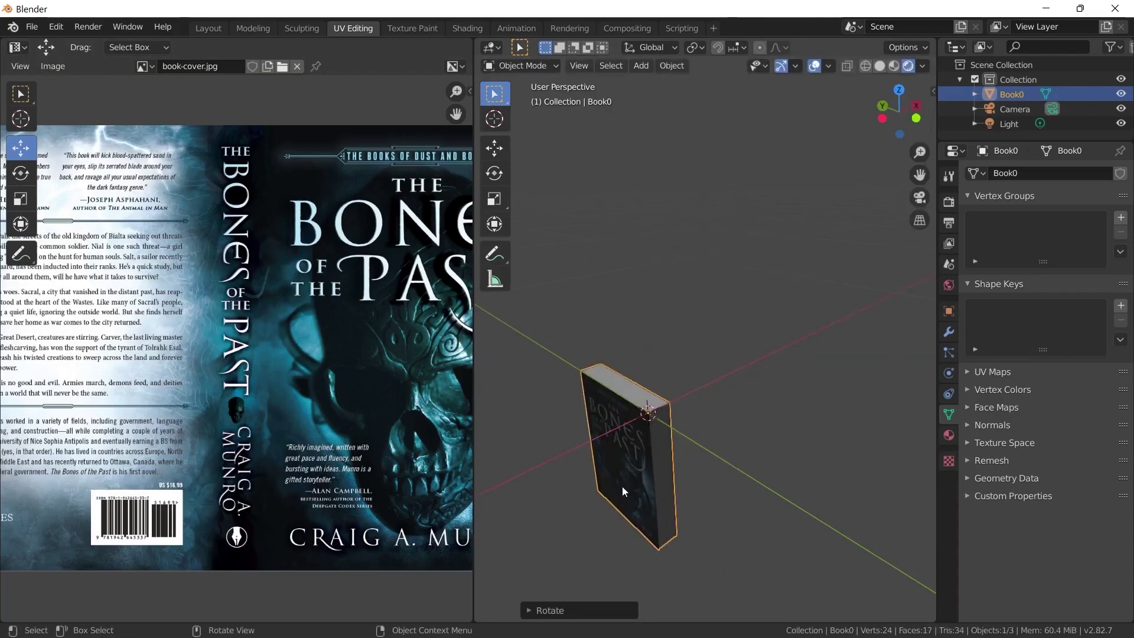
click(495, 148)
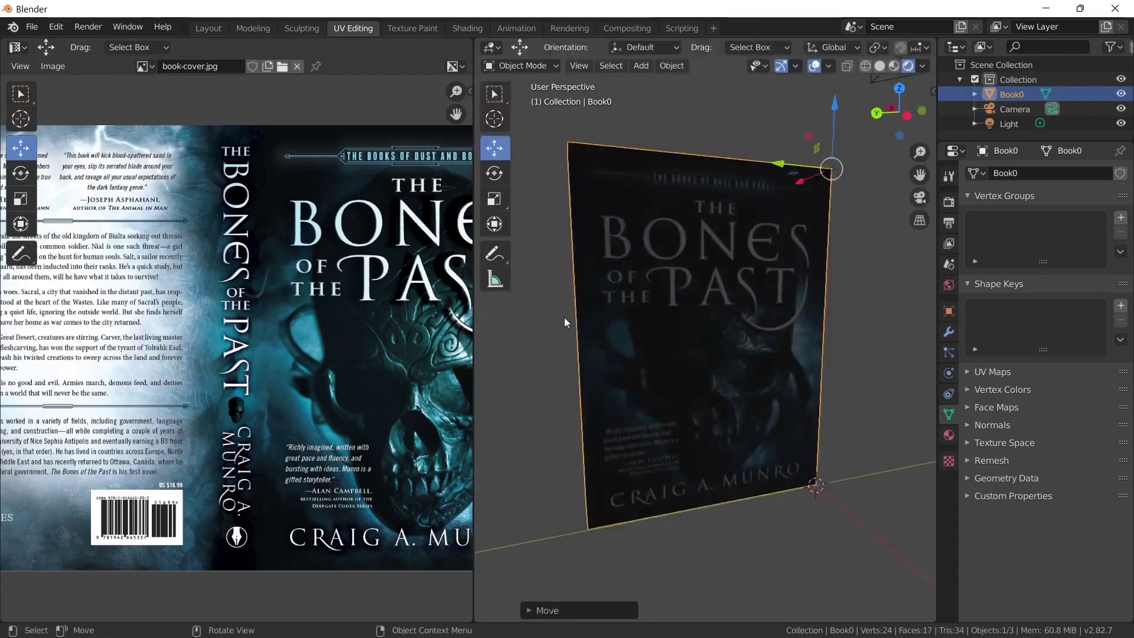
middle_drag(565, 322, 682, 339)
Return to the Layout workspace and zoom in on the upright textured book
key(Tab)
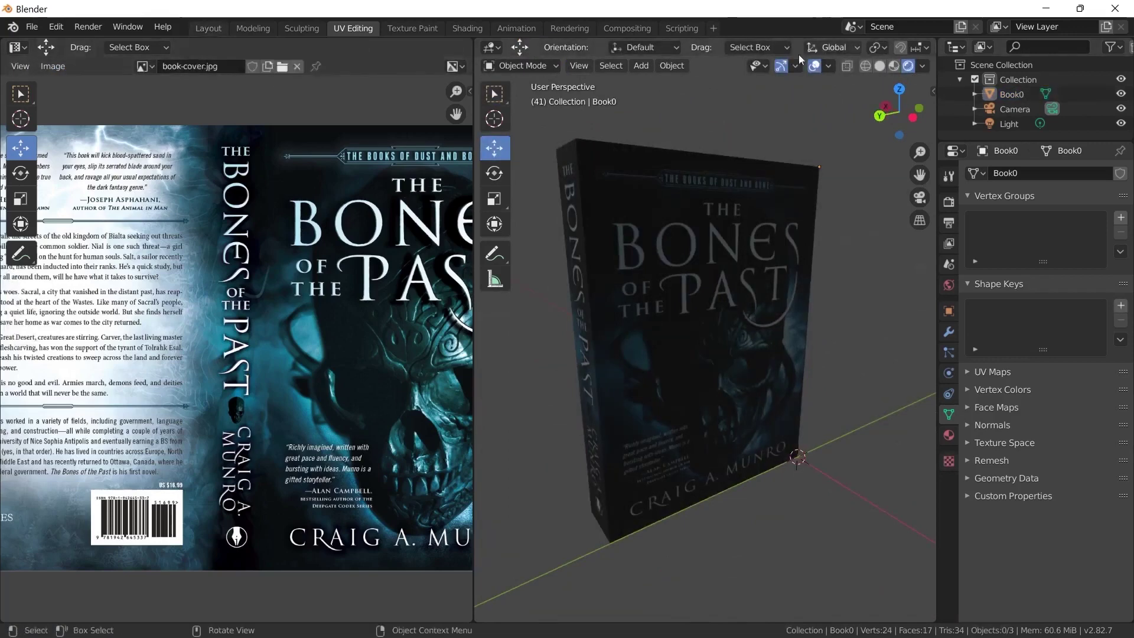
click(208, 27)
scroll(556, 317, up, 3)
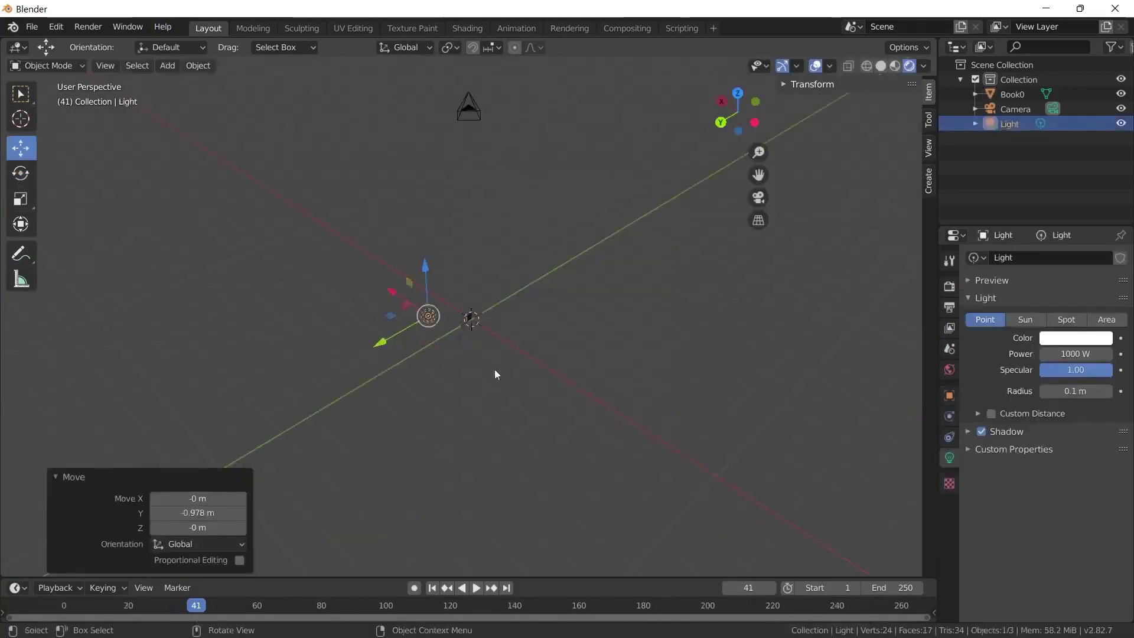
Move the light along X and add a ground plane beneath the book
middle_drag(494, 369, 508, 278)
key(shift+a)
mouse_move(342, 225)
click(423, 225)
Set the scene's render engine to Cycles
click(949, 286)
click(1076, 258)
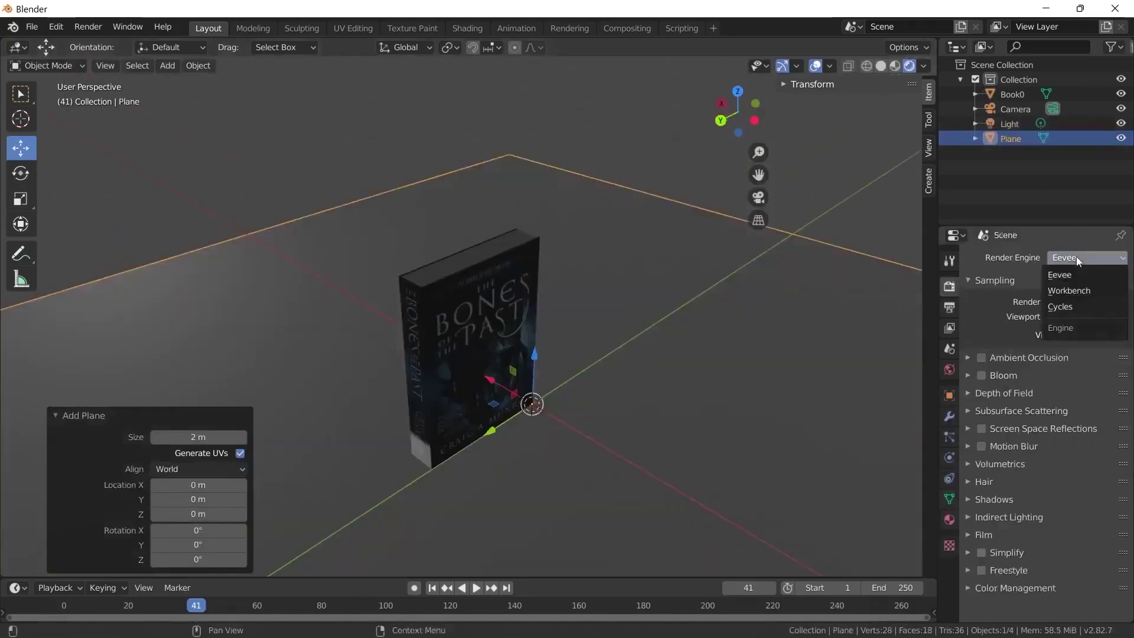
click(1060, 307)
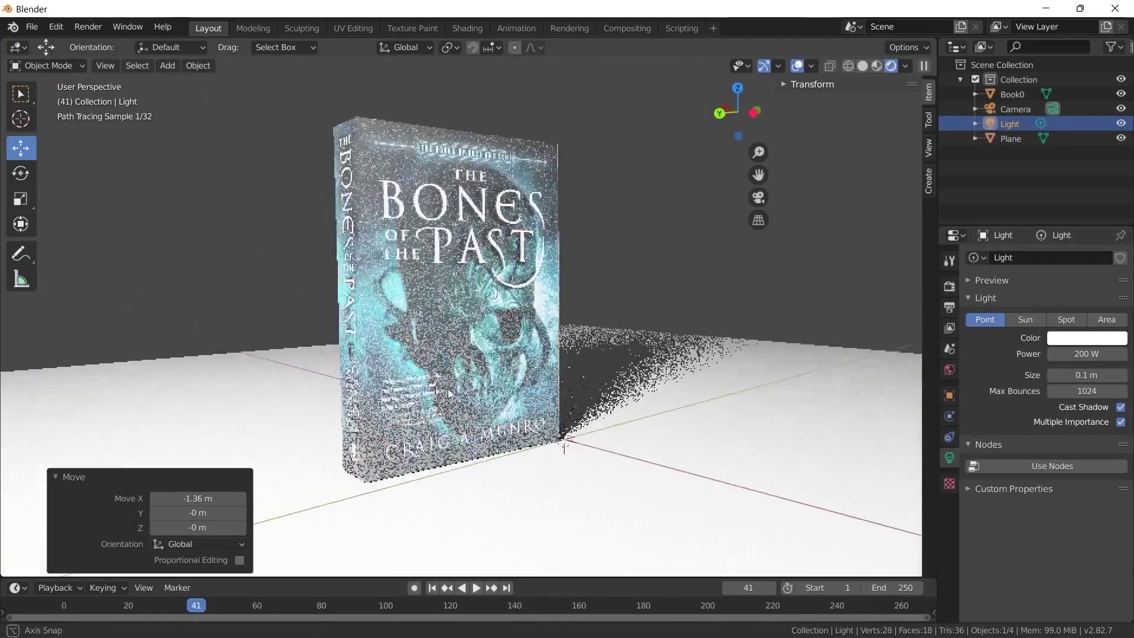